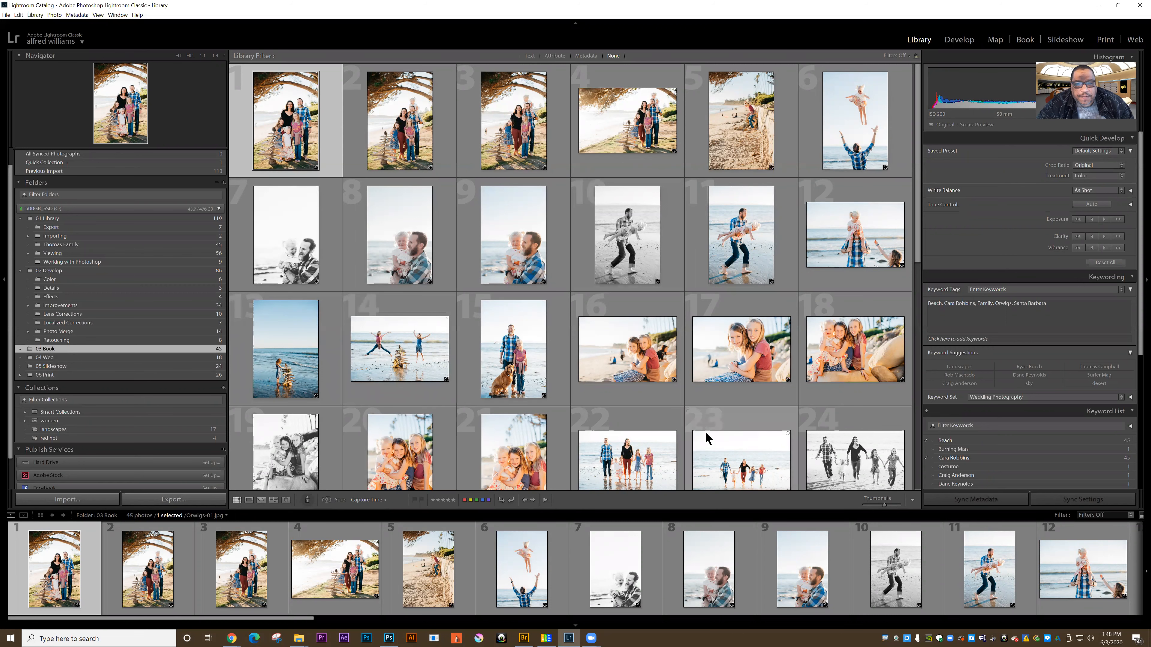
# - Switch to the Book module and bring the book settings into view
pyautogui.click(1025, 40)
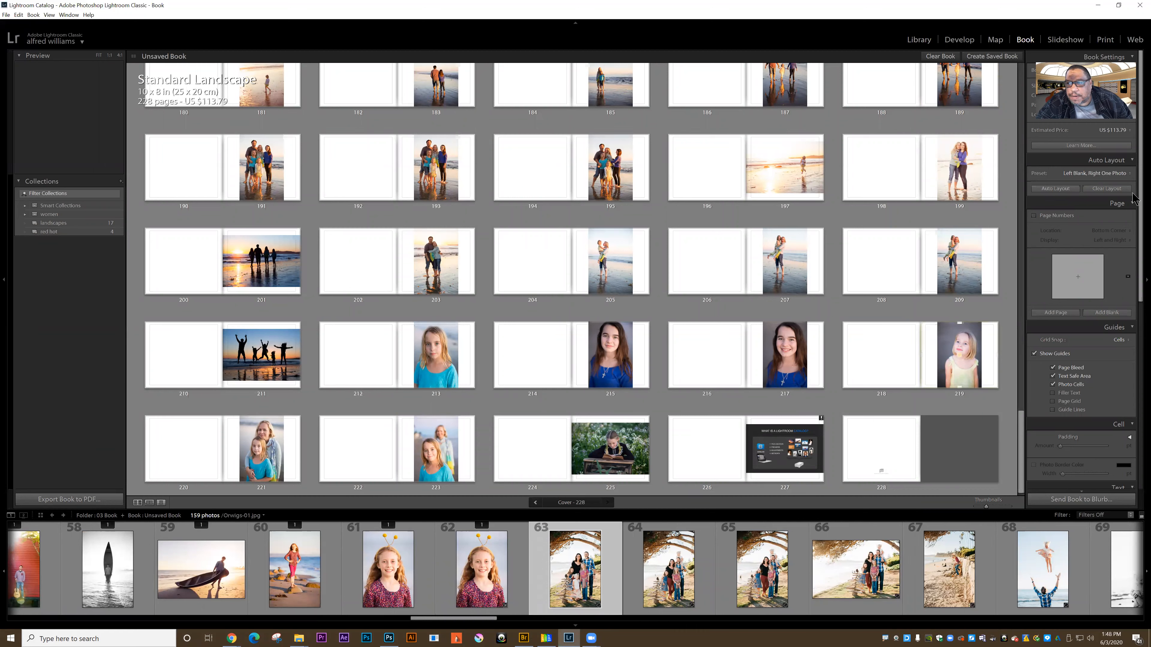
pyautogui.scroll(-3, 1138, 186)
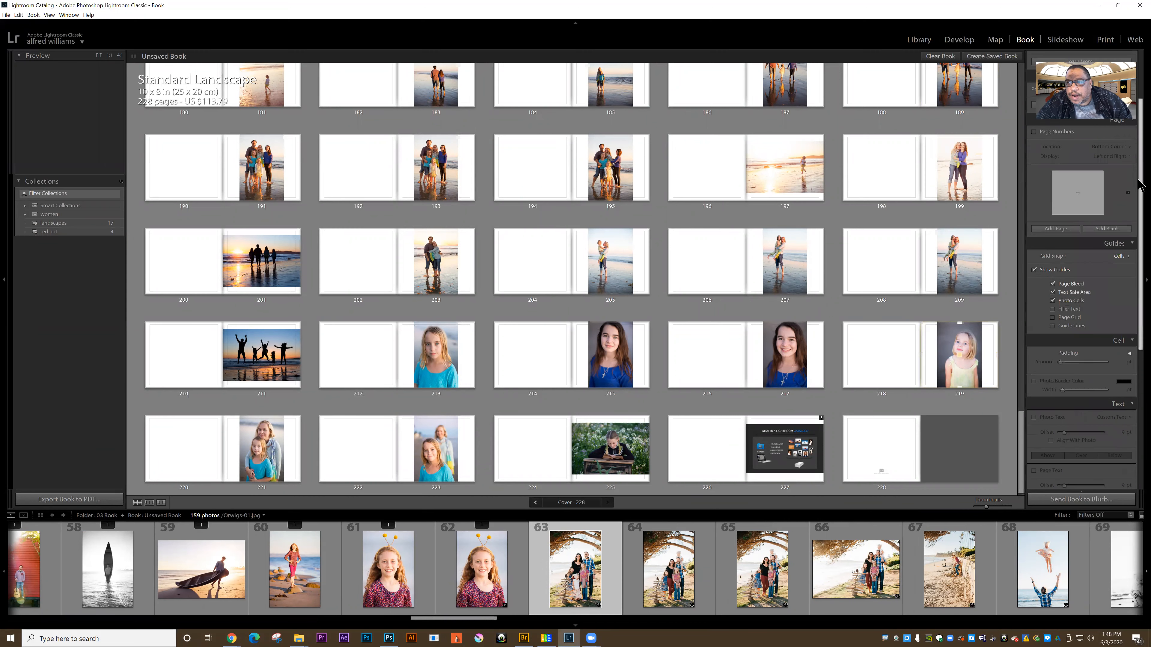
pyautogui.scroll(3, 1138, 186)
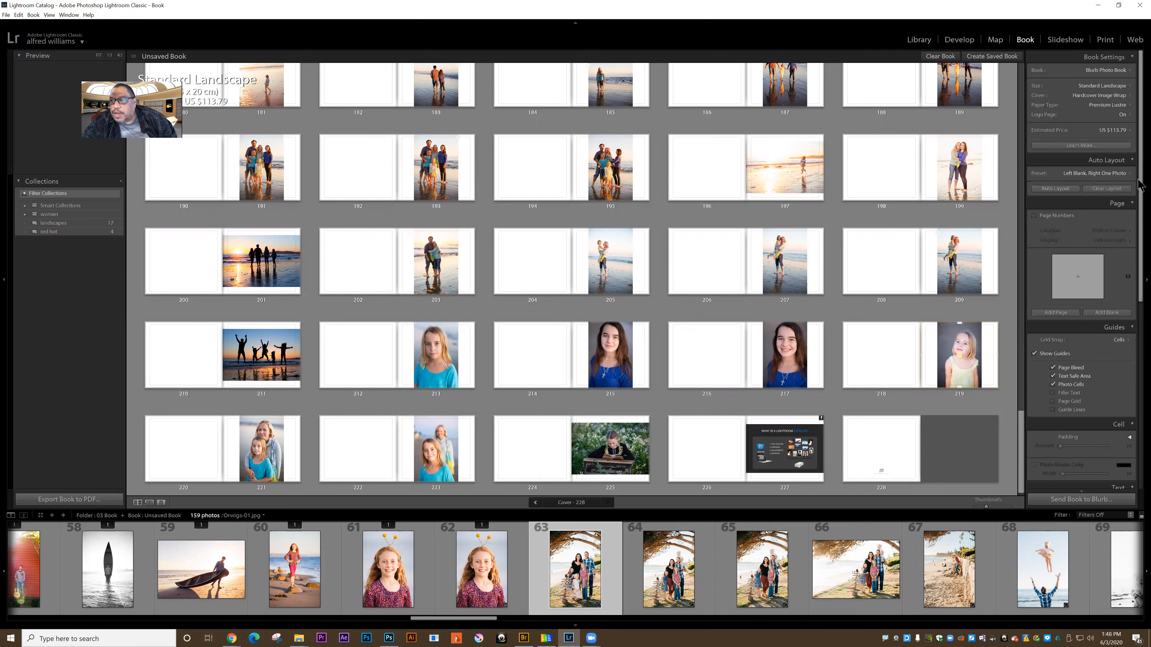
pyautogui.click(1131, 58)
pyautogui.click(1131, 58)
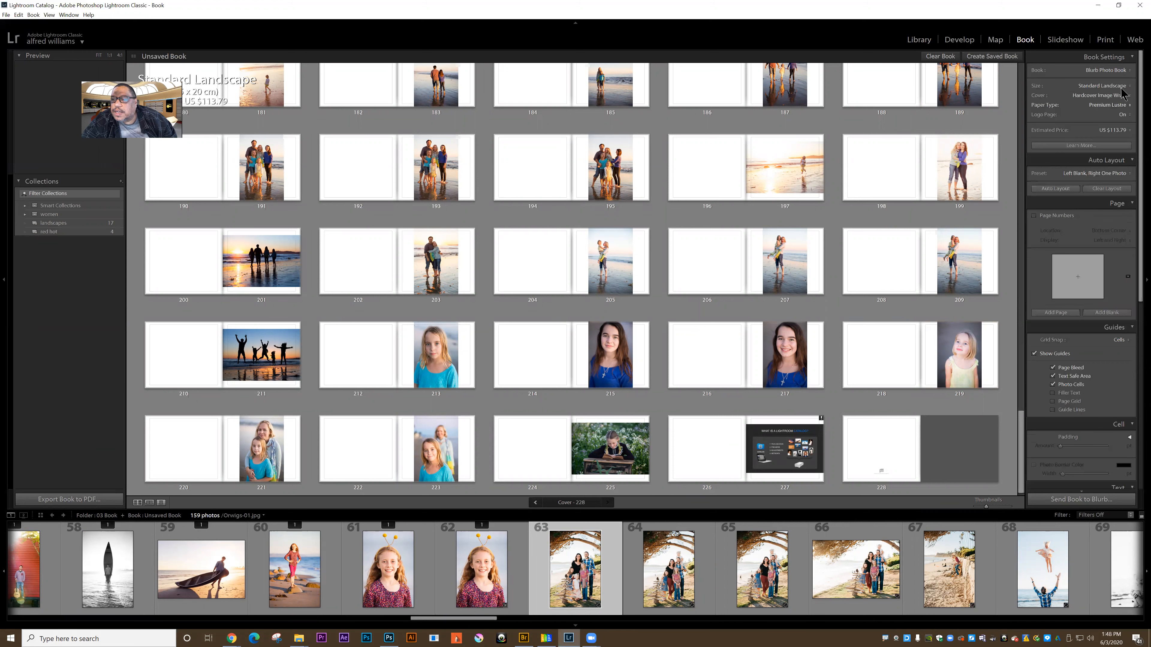
# - Change the book size to Small Square (7 x 7 in) and relayout the pages
pyautogui.click(1130, 72)
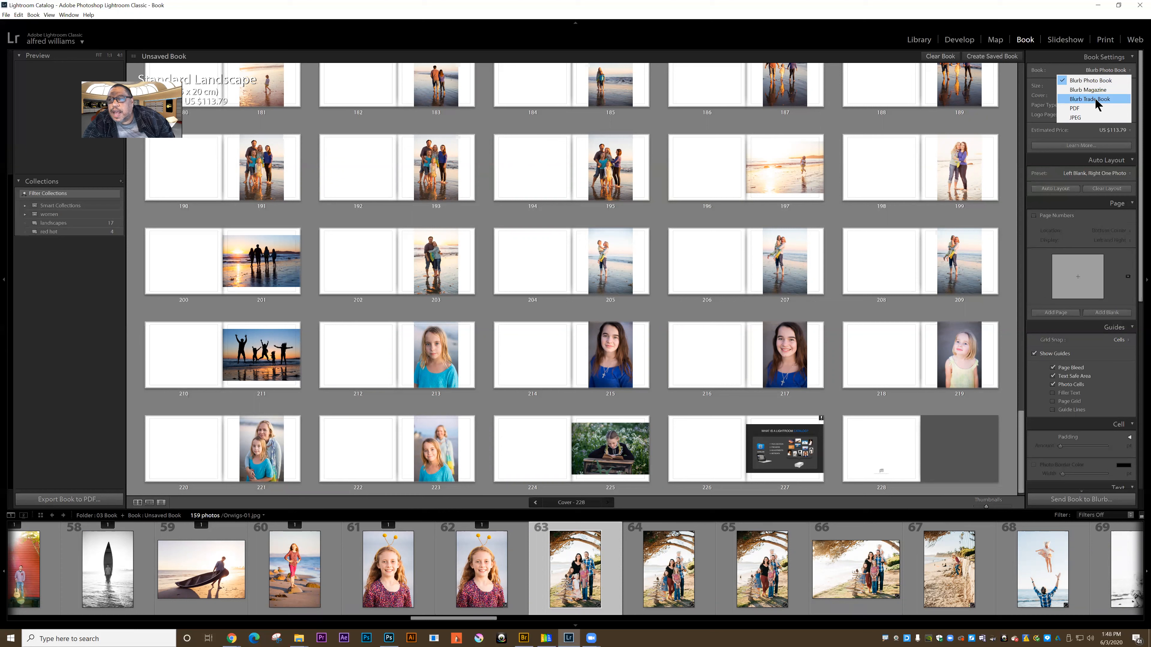
pyautogui.click(1061, 66)
pyautogui.click(1099, 87)
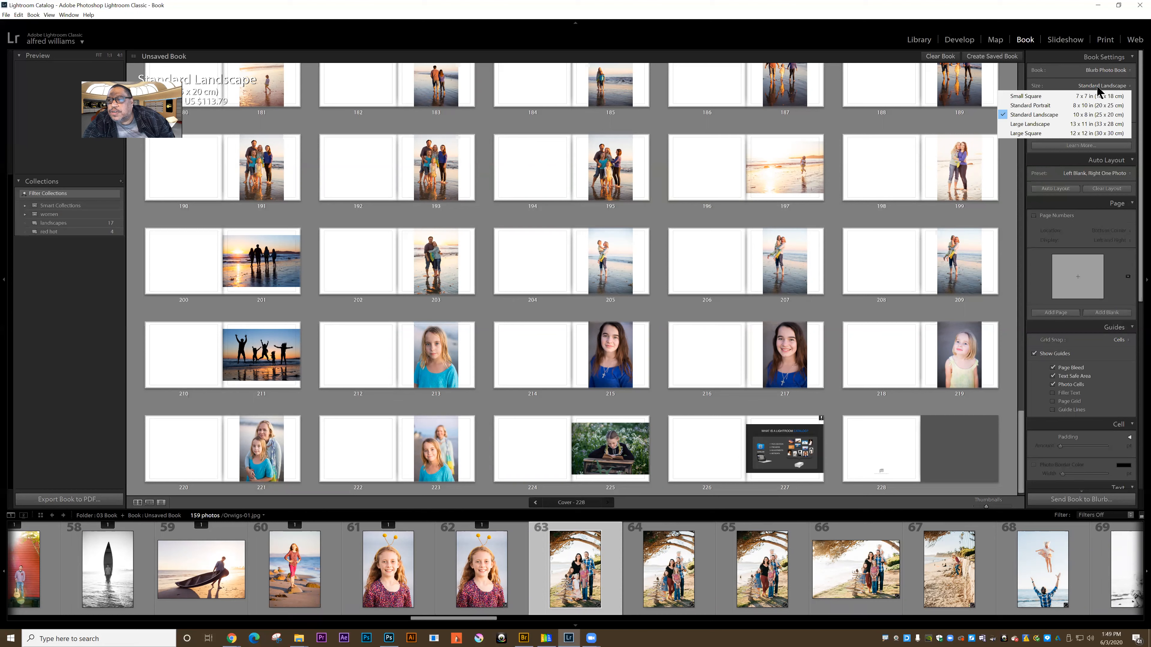
pyautogui.click(1092, 96)
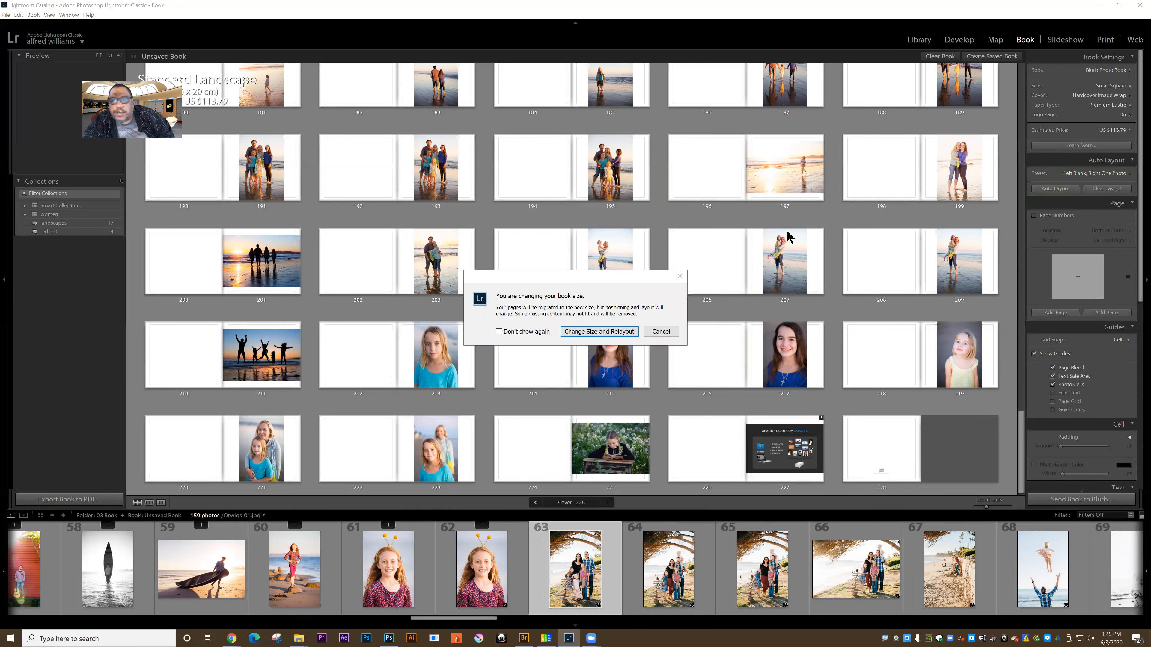
pyautogui.click(604, 332)
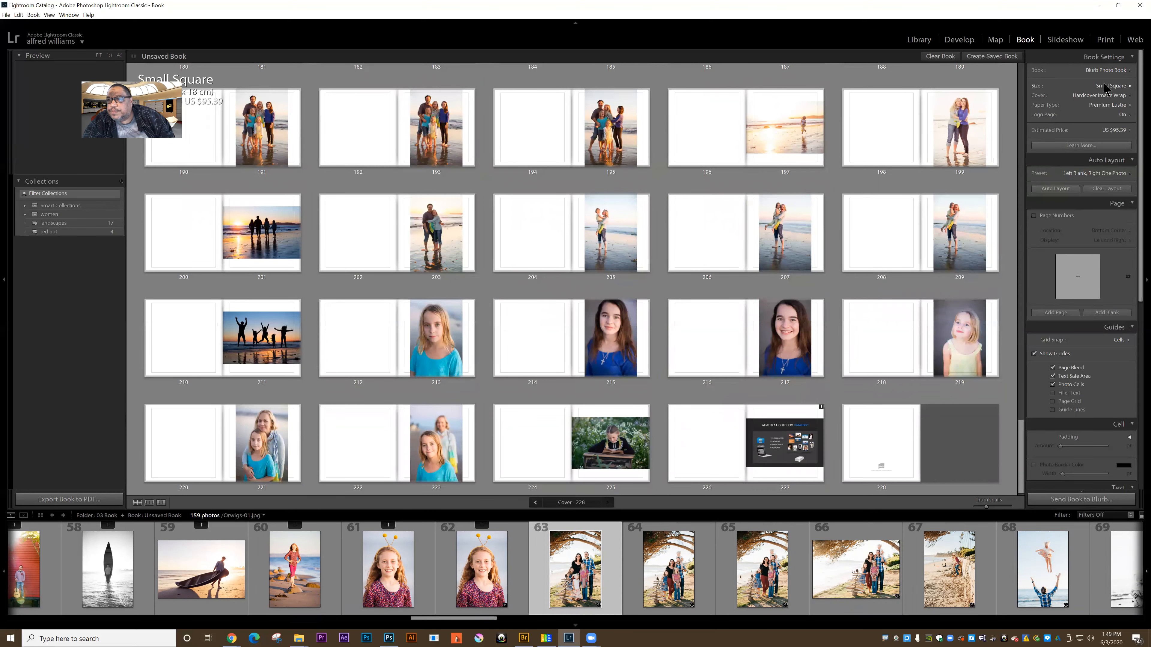
# - Review the cover and paper type options and Blurb's Lightroom web page in the browser, ending back in Lightroom Classic
pyautogui.click(1106, 96)
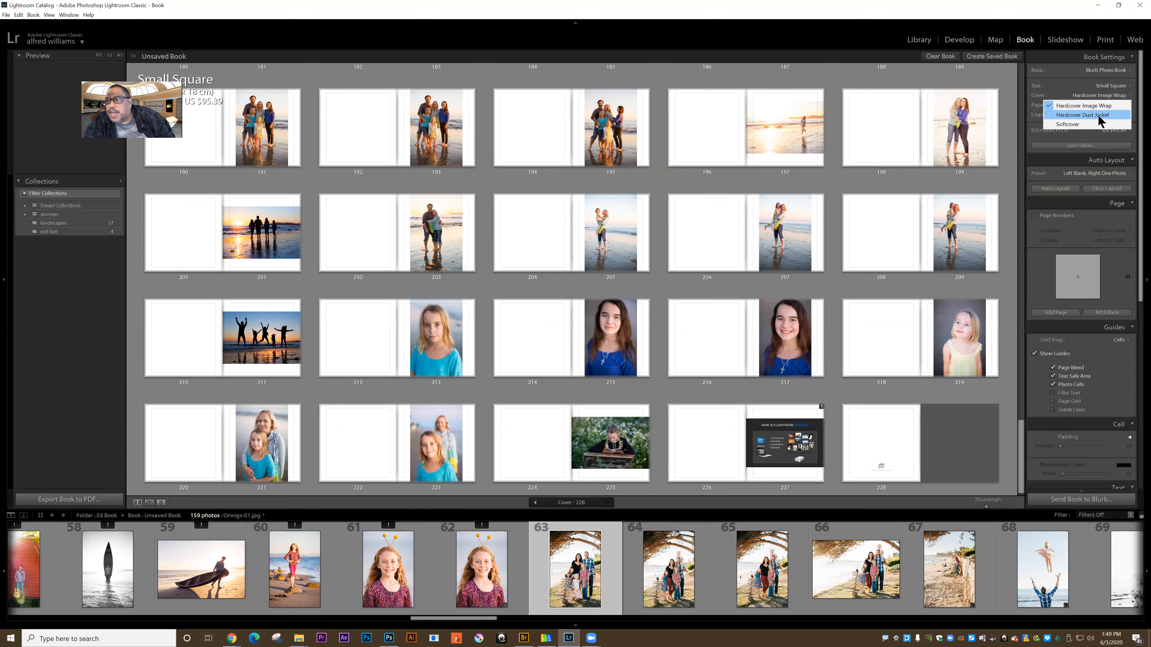
pyautogui.click(1106, 97)
pyautogui.click(1107, 96)
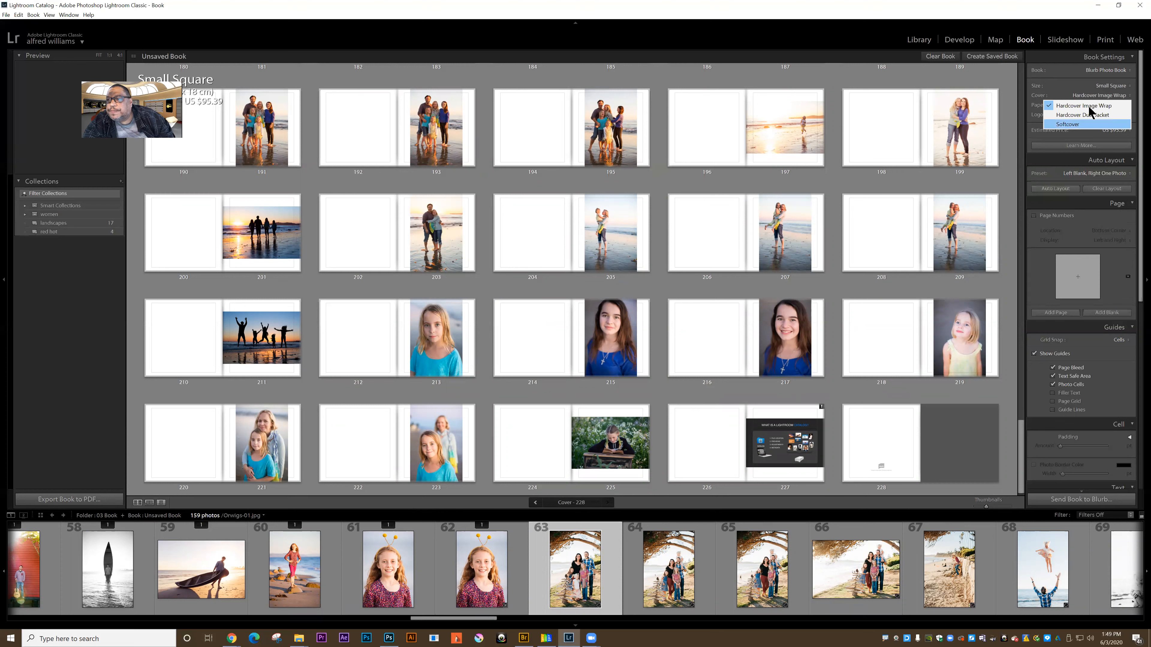
pyautogui.click(1072, 84)
pyautogui.click(1104, 107)
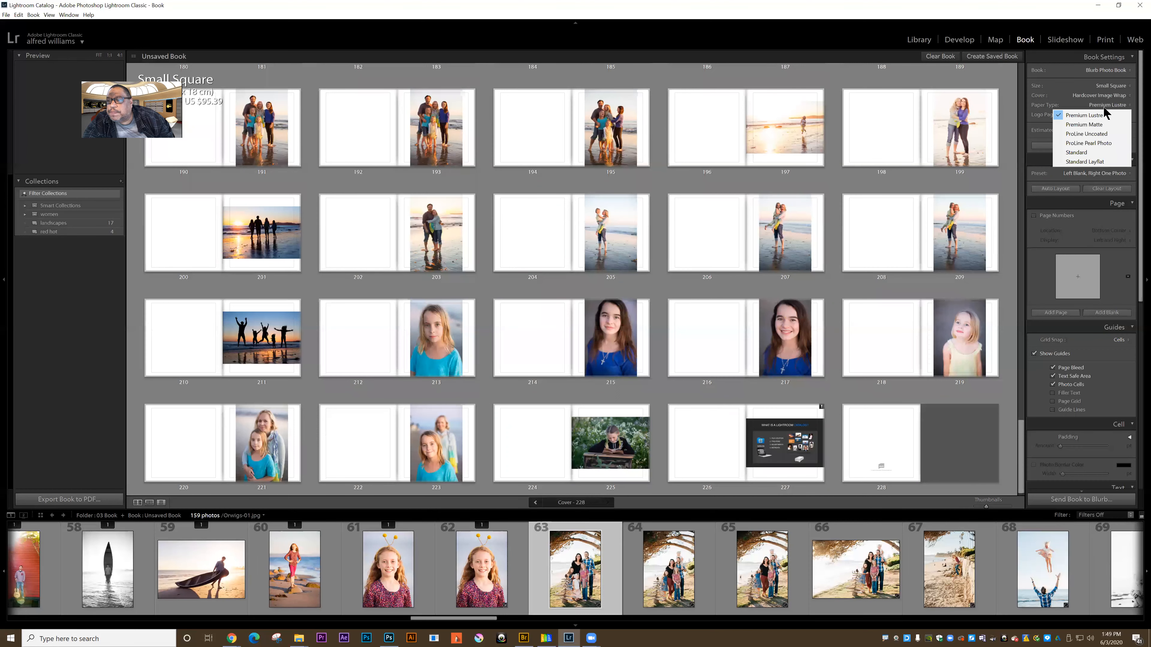
pyautogui.click(1076, 86)
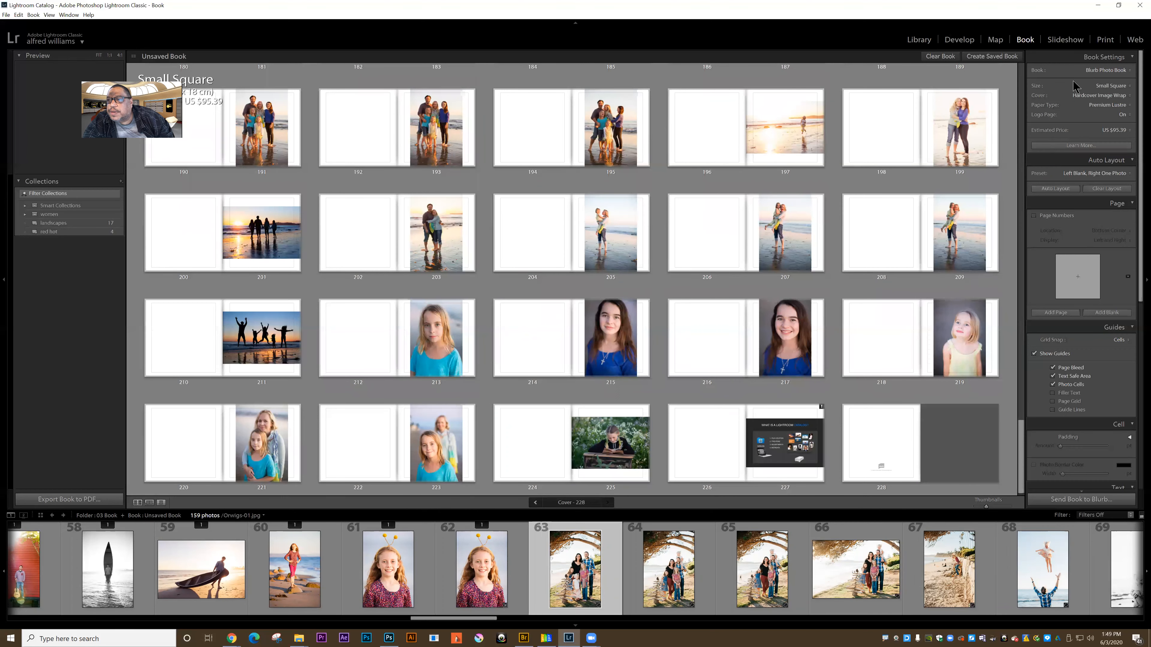
pyautogui.click(1066, 147)
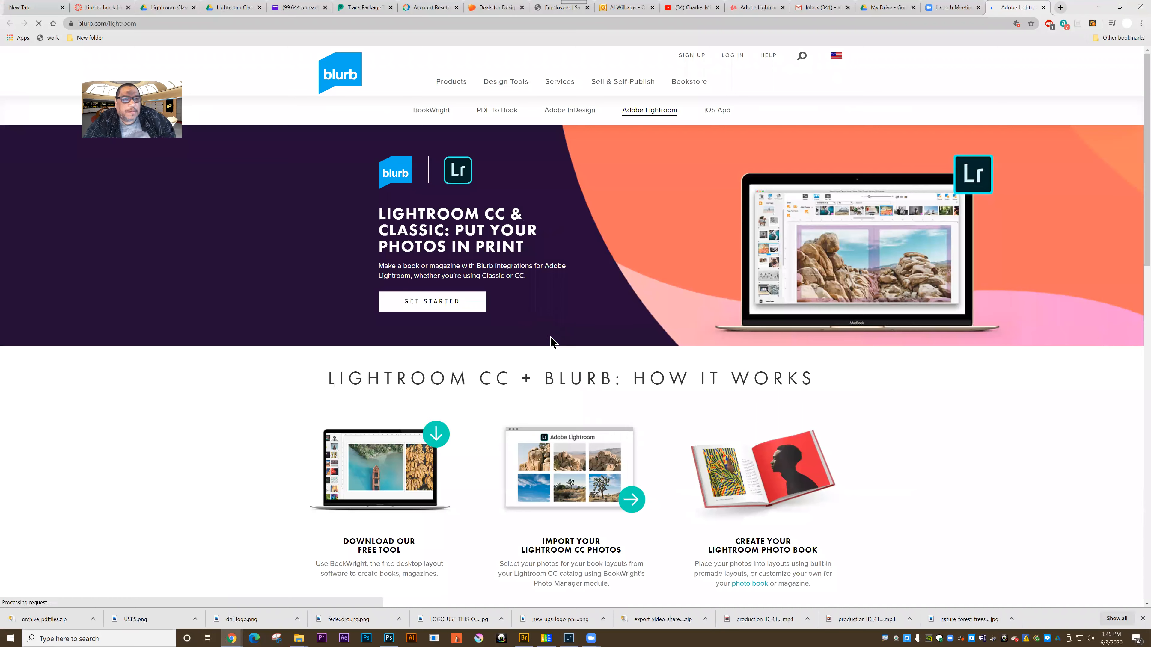
pyautogui.click(568, 638)
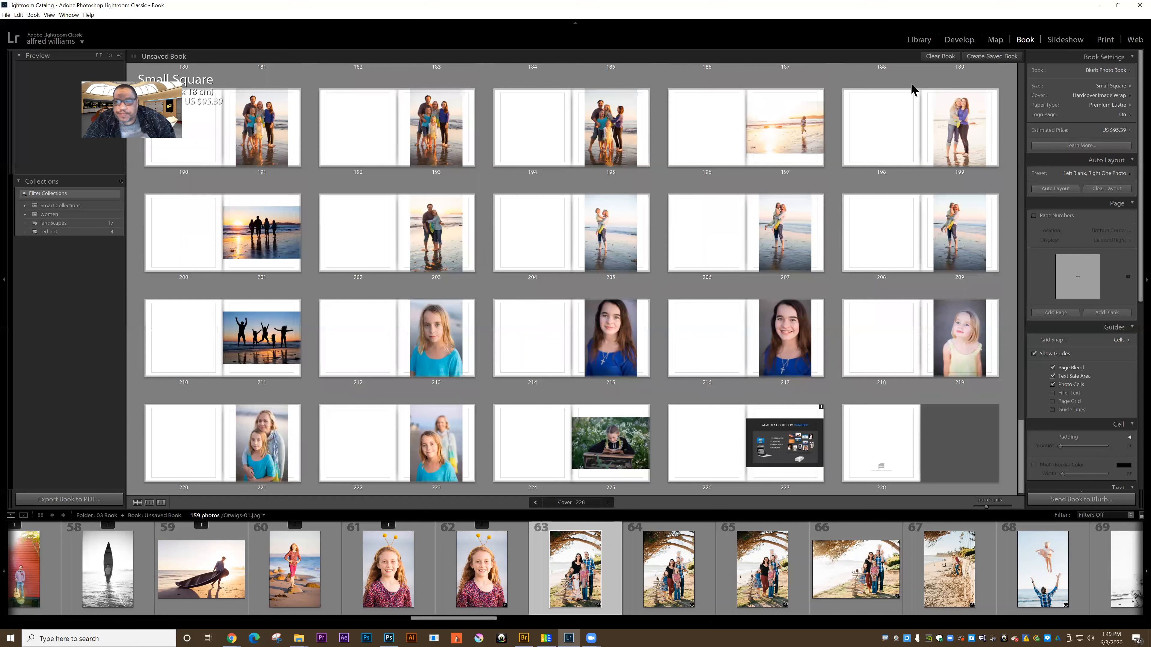
# - Set the book type to PDF and rebuild the cleared layout with the Left Blank, Right One Photo preset
pyautogui.click(1119, 72)
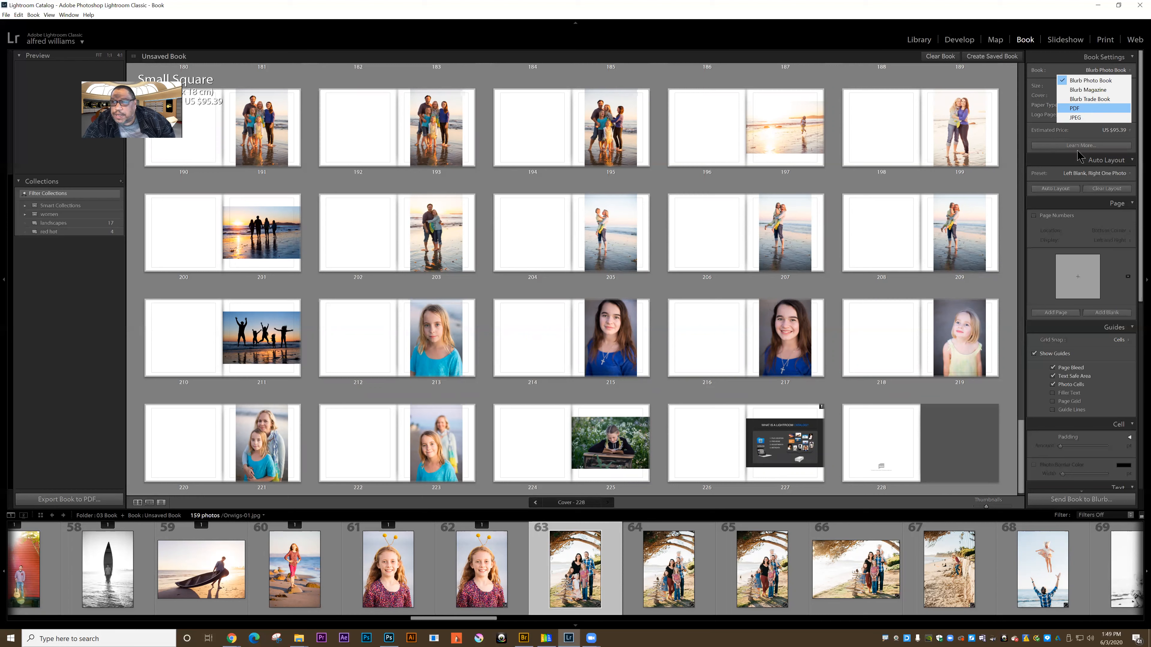
pyautogui.click(1083, 107)
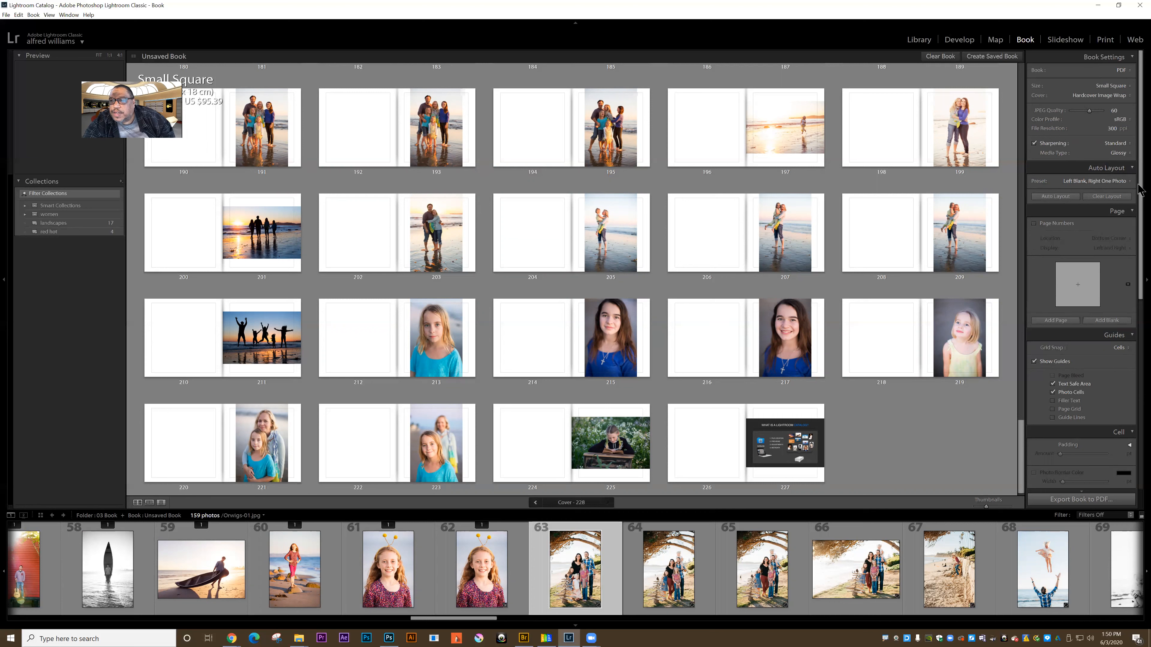
pyautogui.click(1092, 199)
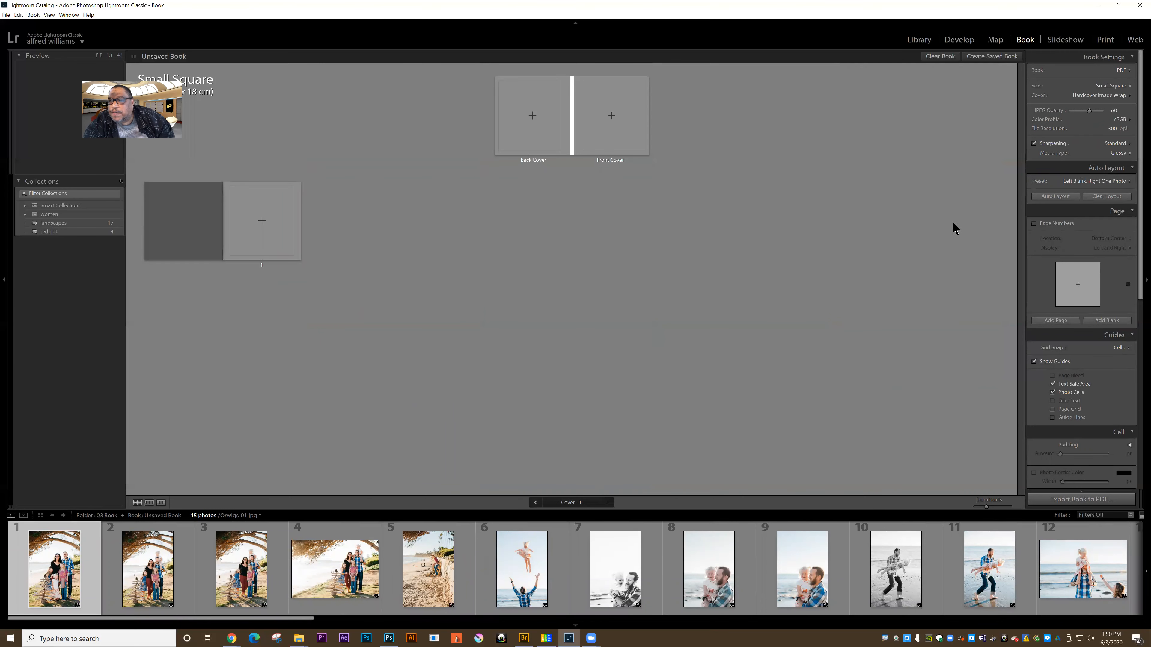
pyautogui.click(1054, 198)
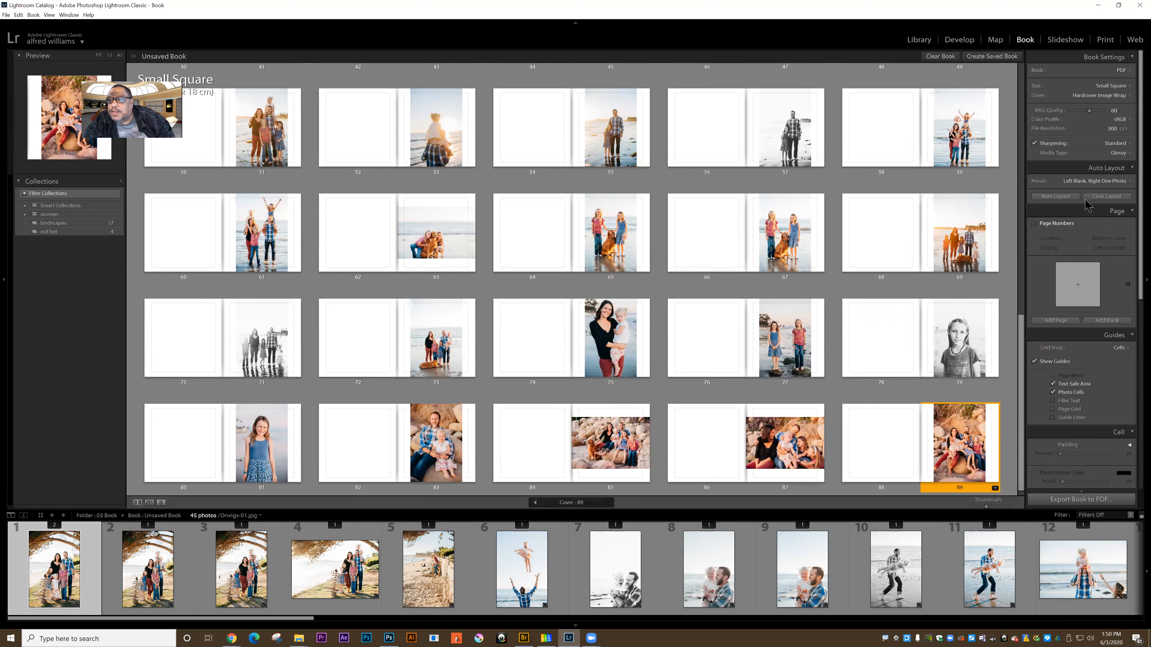
# - Clear the layout and automatically lay out the 03 Book folder's photos with the One Photo Per Page preset
pyautogui.click(1126, 181)
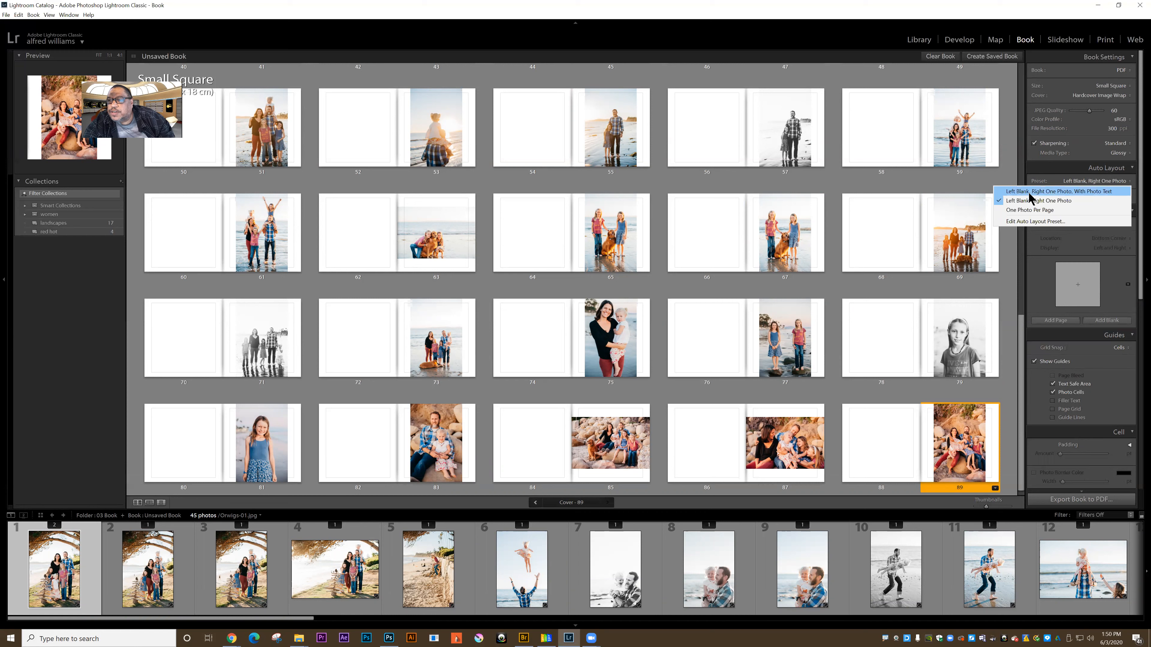
pyautogui.click(1030, 210)
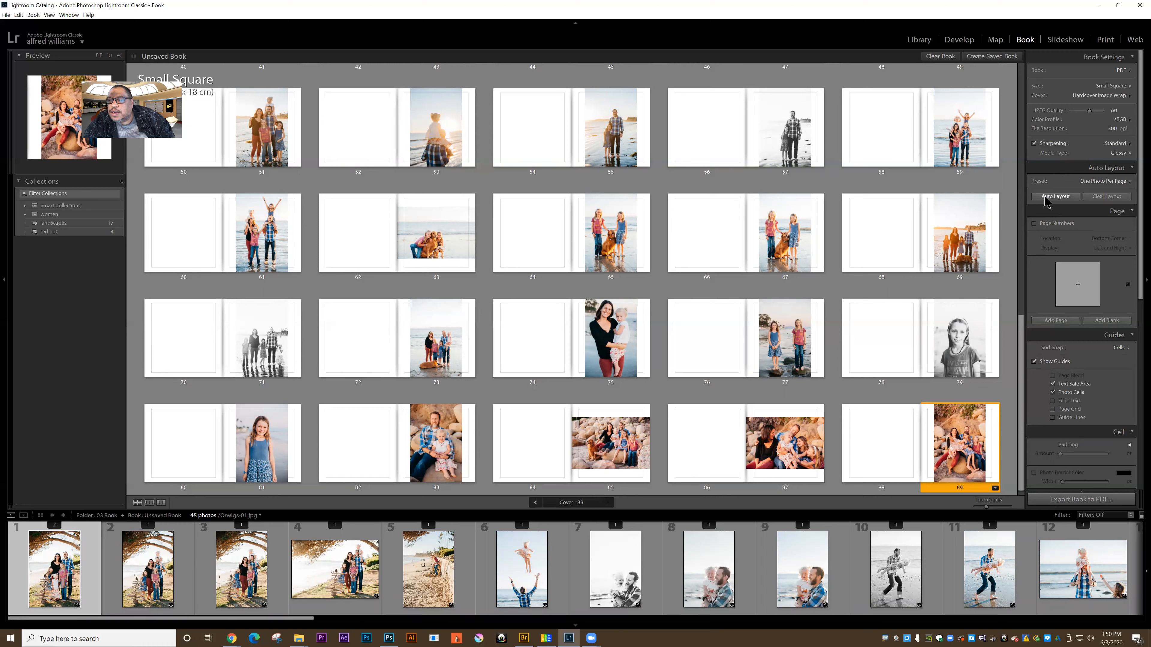
pyautogui.click(1108, 197)
pyautogui.click(1128, 181)
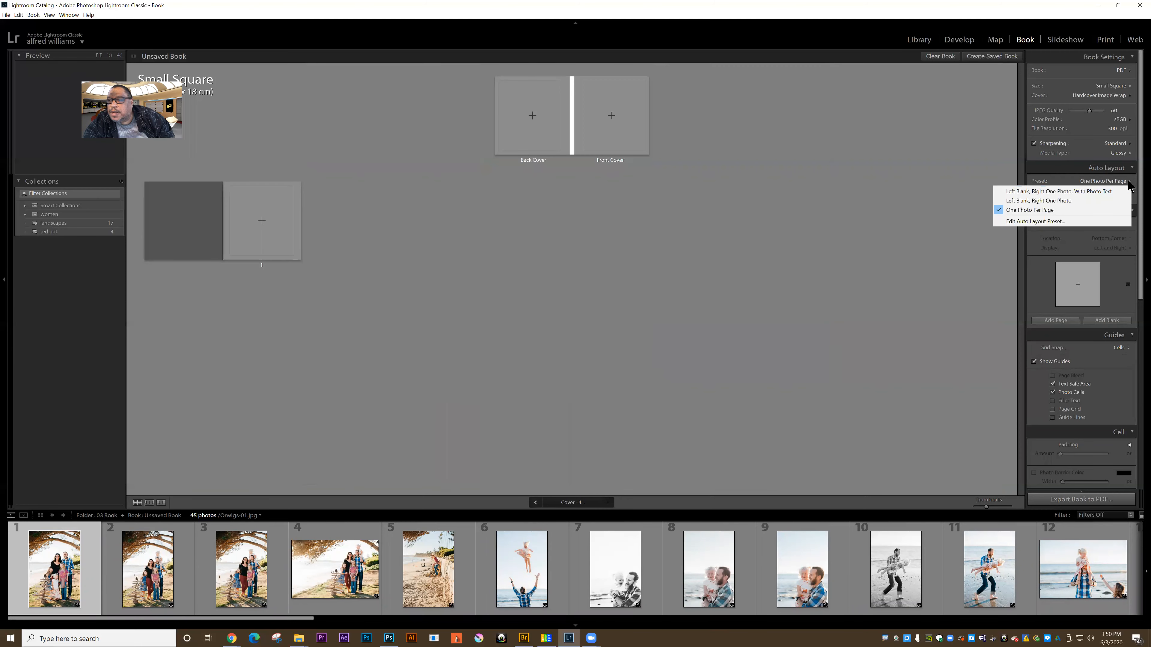
pyautogui.click(1026, 210)
pyautogui.click(918, 41)
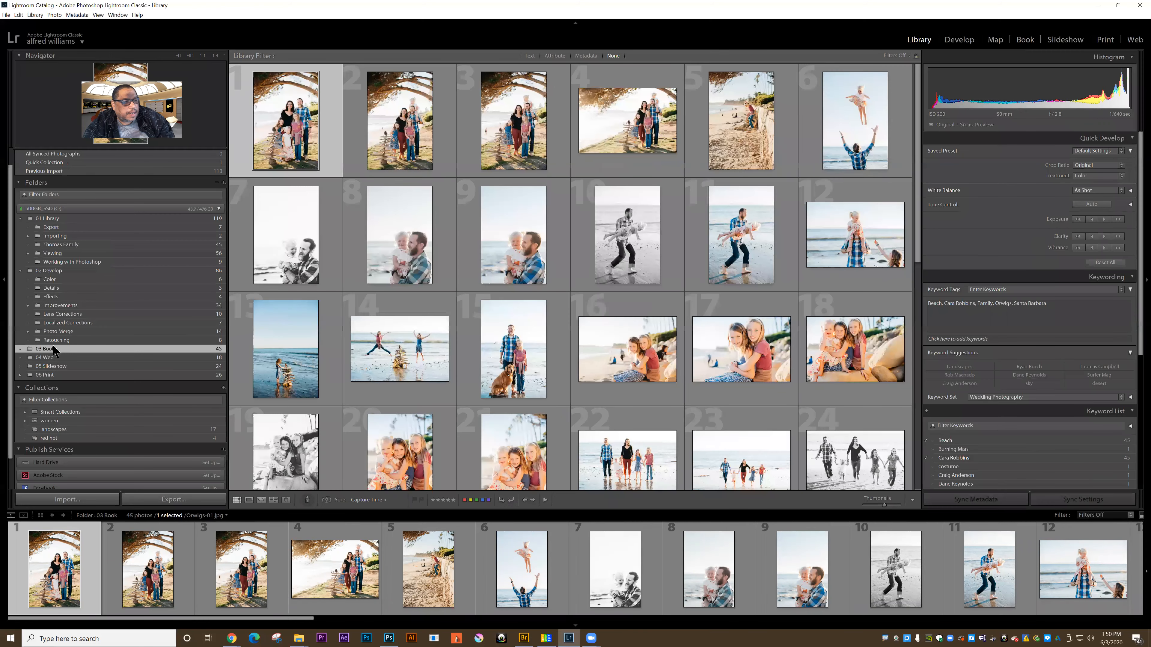
pyautogui.click(1019, 48)
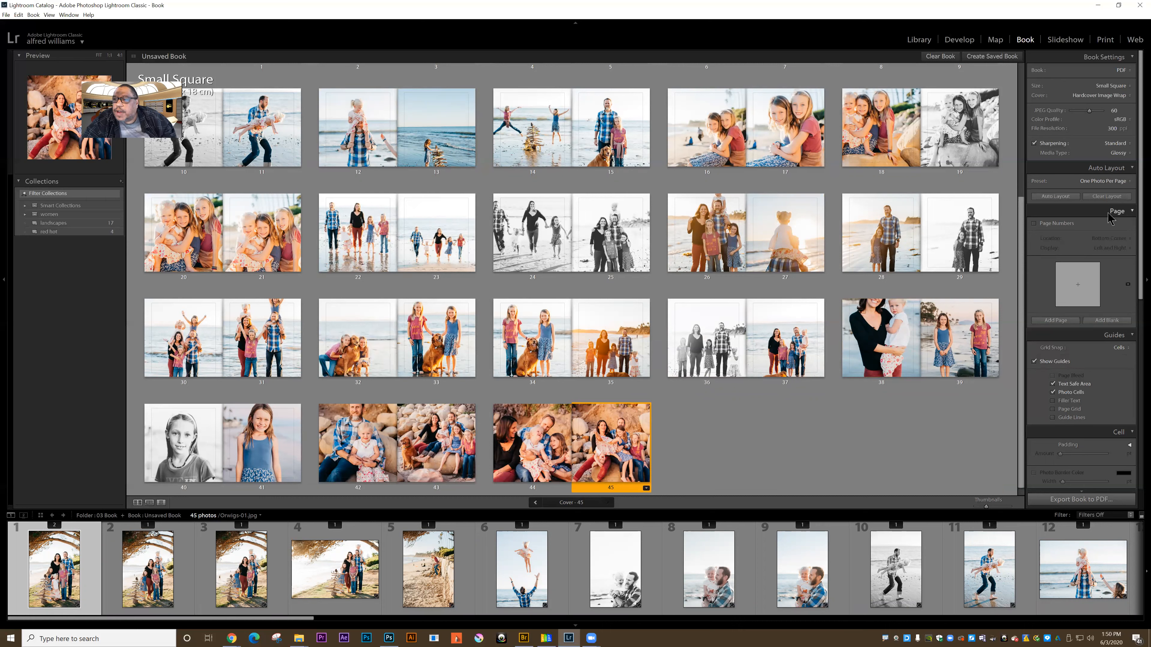
# - Try page numbers on the book pages and switch them off again
pyautogui.click(1132, 211)
pyautogui.click(1133, 211)
pyautogui.click(1035, 225)
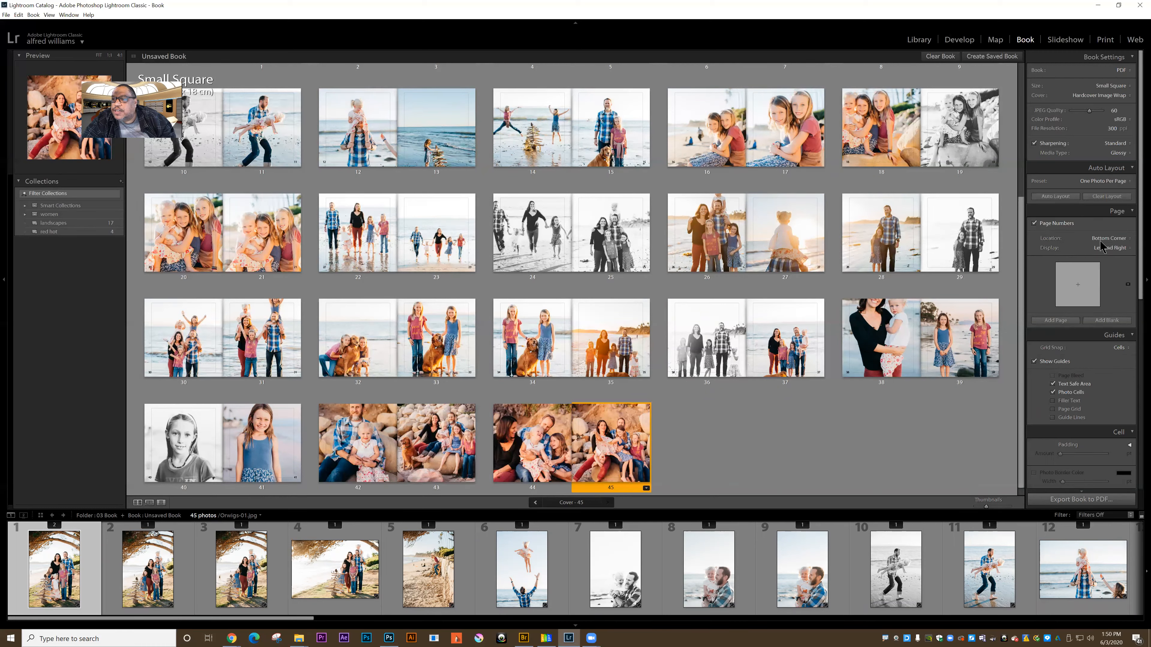
pyautogui.click(1042, 224)
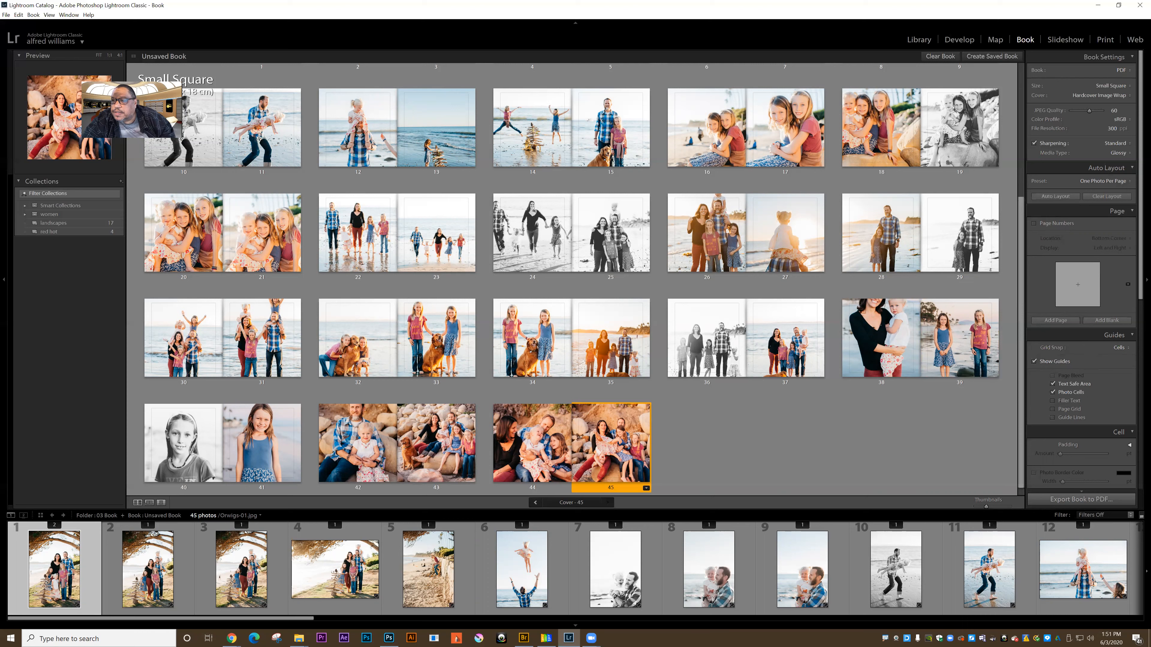
pyautogui.click(1133, 212)
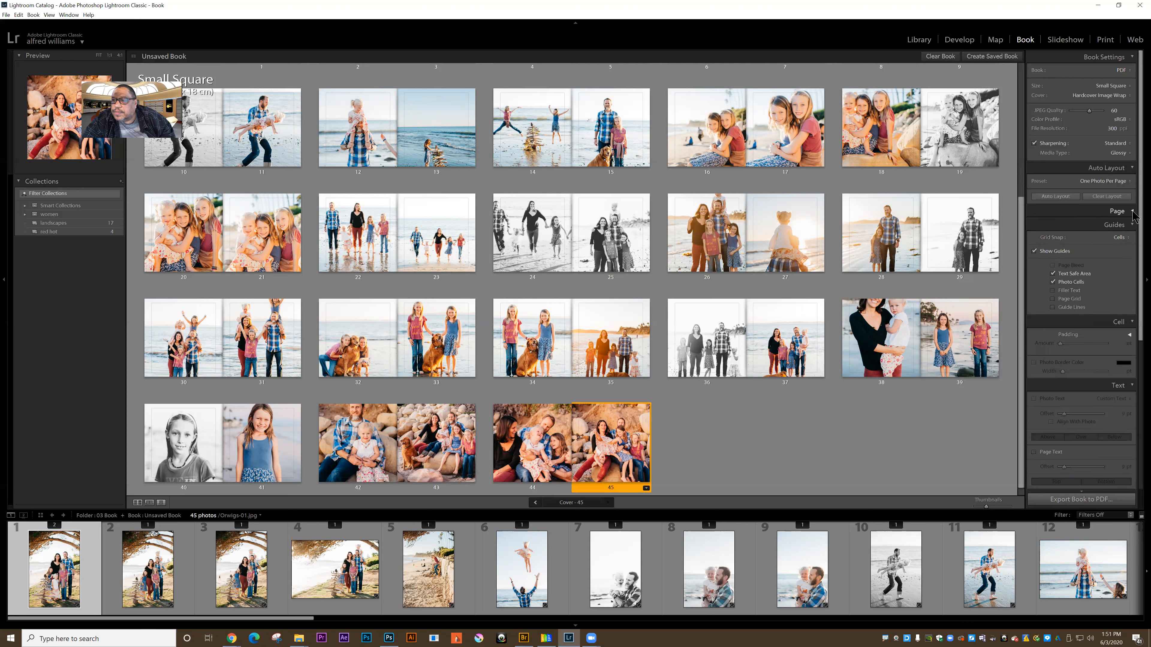
pyautogui.click(1133, 212)
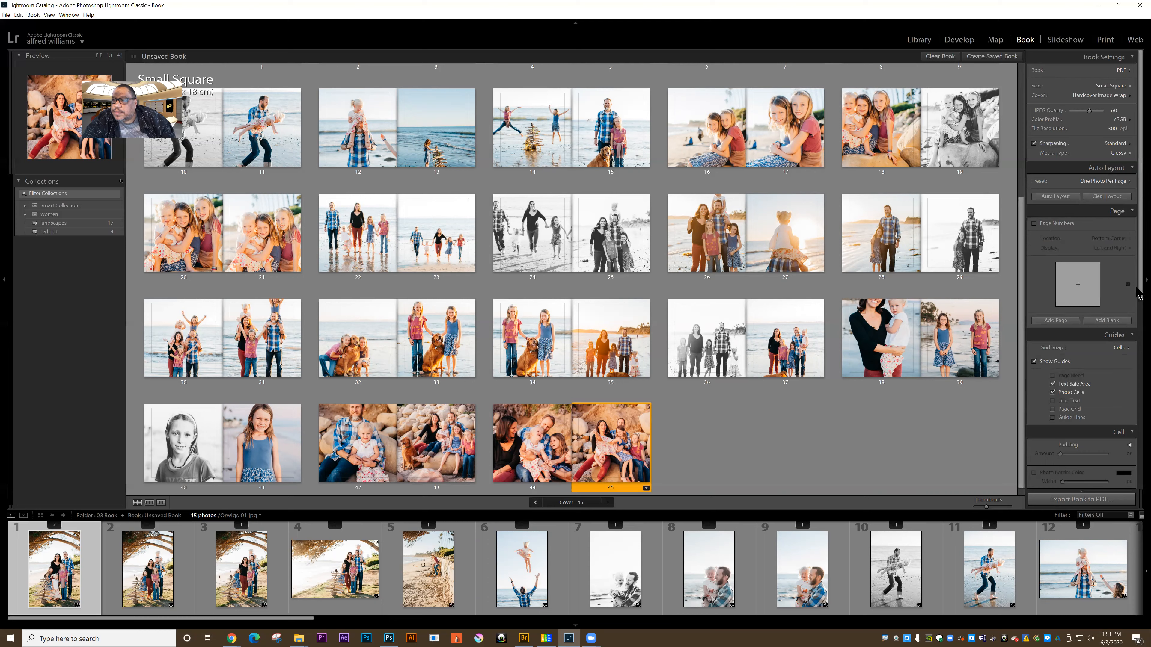
pyautogui.scroll(-1, 1133, 295)
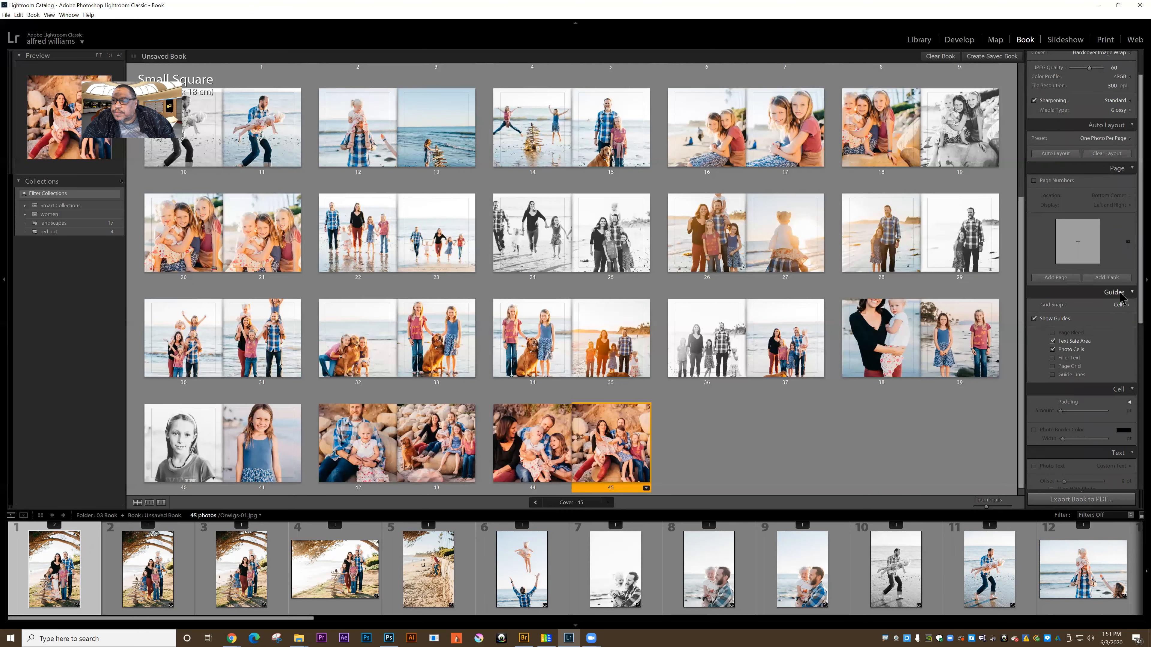
pyautogui.click(1119, 292)
pyautogui.click(1119, 293)
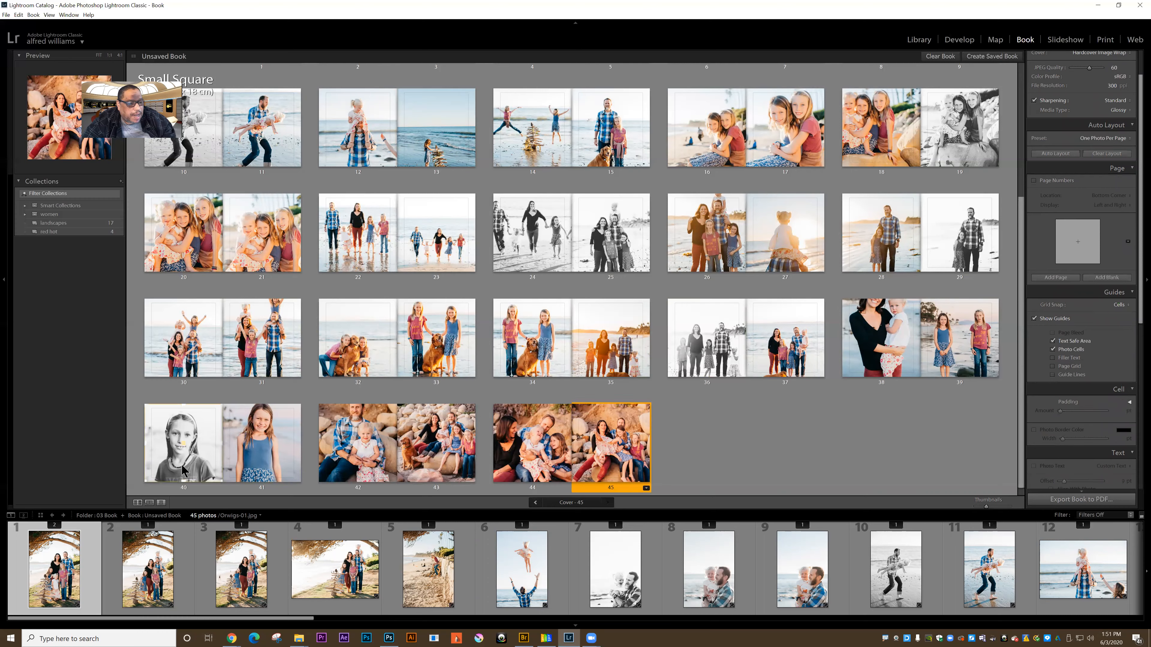
# - Set the zoom of the photo on page 14 to 56% and display that page in single page view
pyautogui.click(508, 134)
pyautogui.moveTo(520, 76)
pyautogui.mouseDown()
pyautogui.moveTo(543, 74)
pyautogui.moveTo(530, 79)
pyautogui.mouseUp()
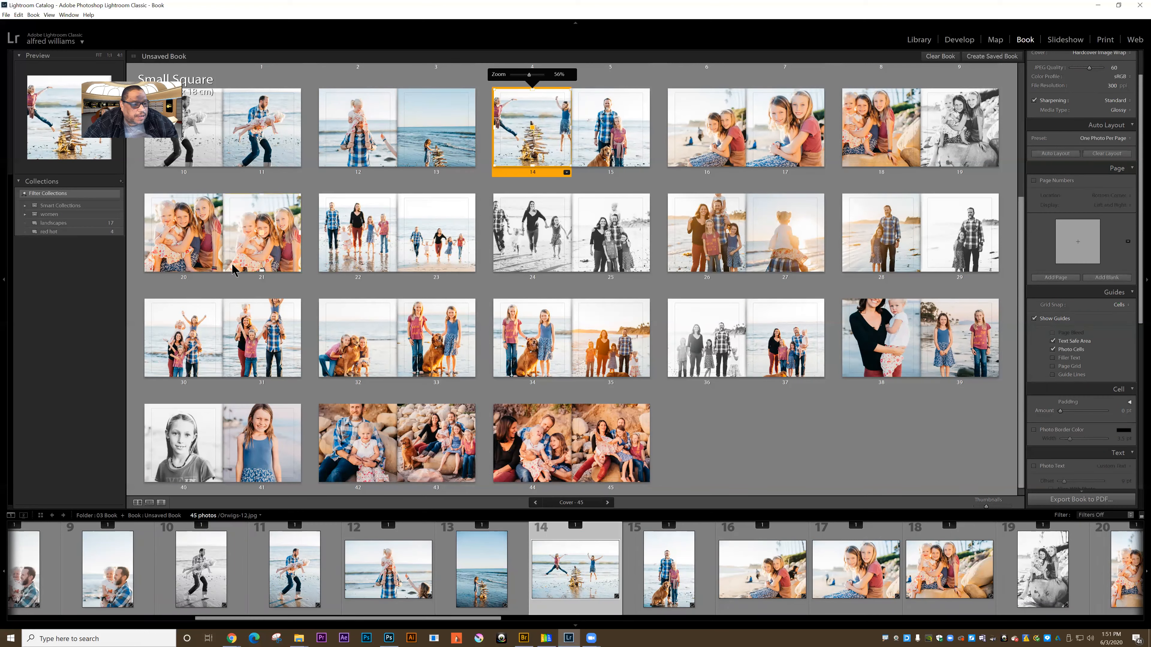
pyautogui.click(149, 503)
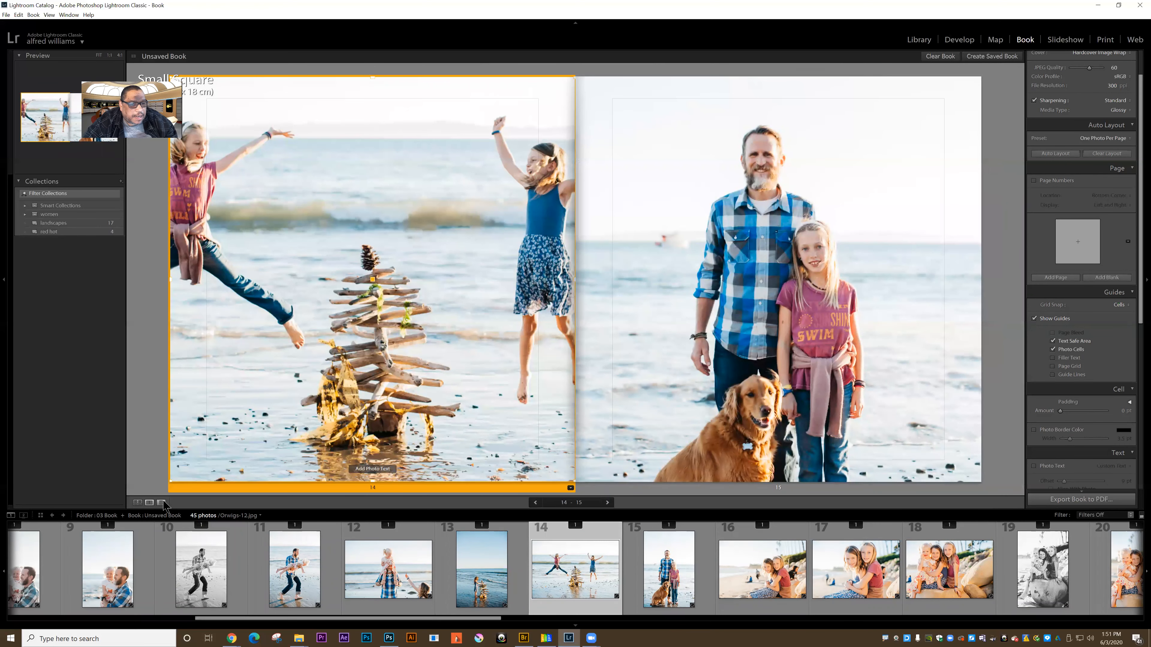
pyautogui.click(161, 503)
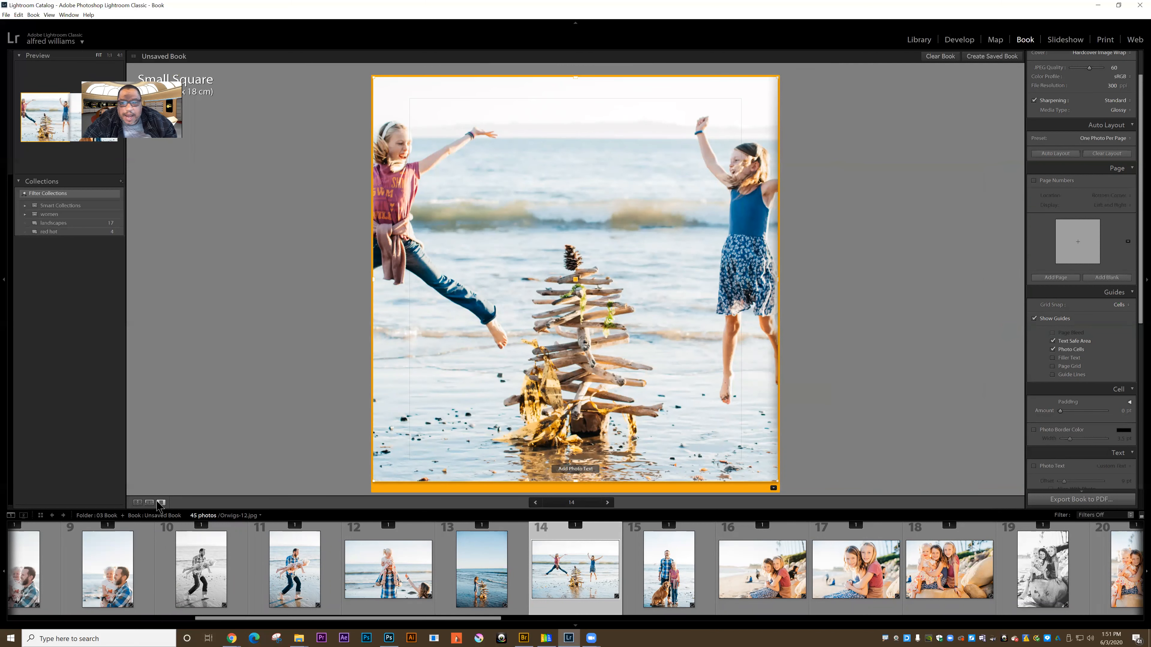
# - Change page 14 to the 4 Photos template with a centred two-by-two grid of framed square cells
pyautogui.click(773, 489)
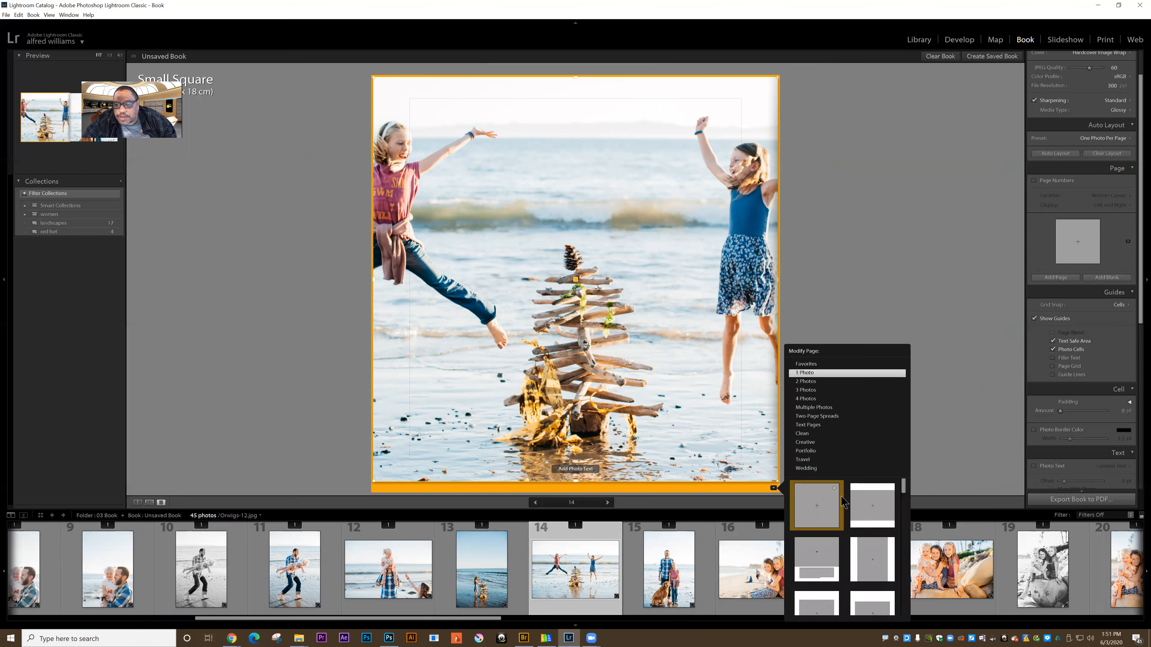
pyautogui.scroll(-1, 841, 497)
pyautogui.scroll(-2, 872, 523)
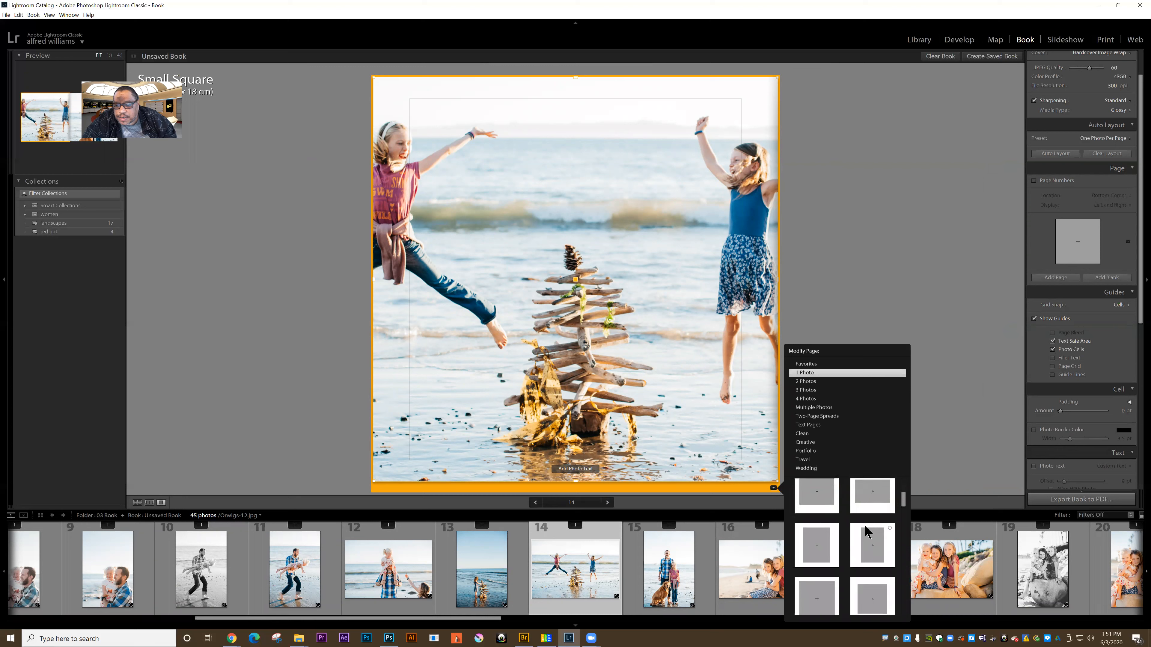
pyautogui.click(812, 381)
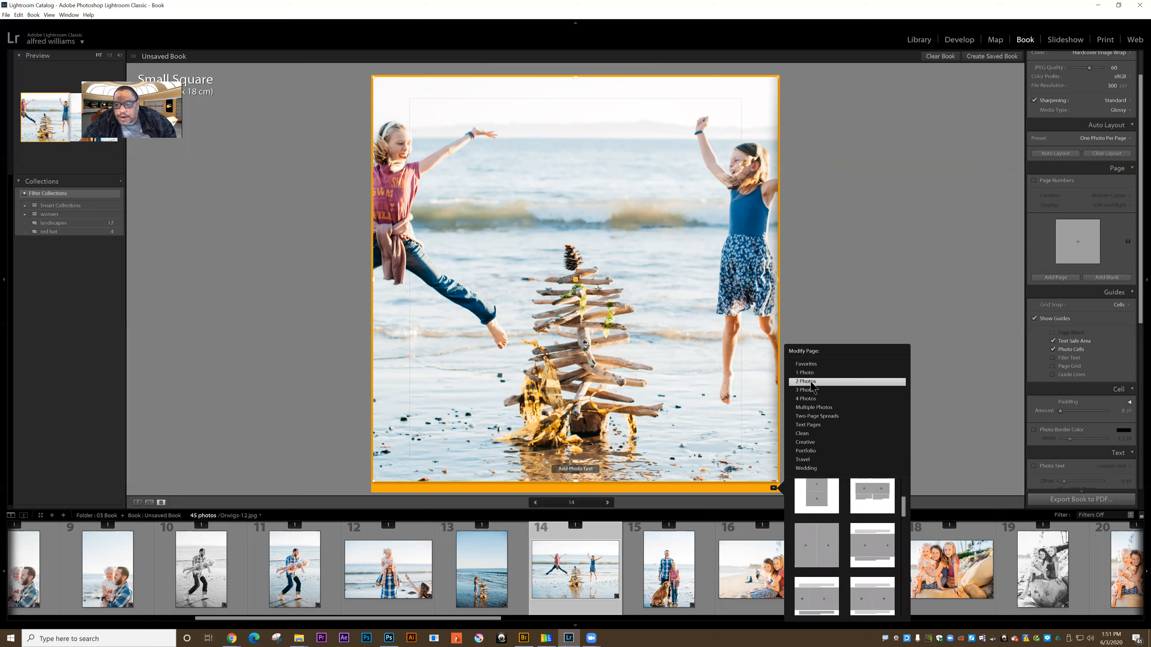
pyautogui.click(809, 399)
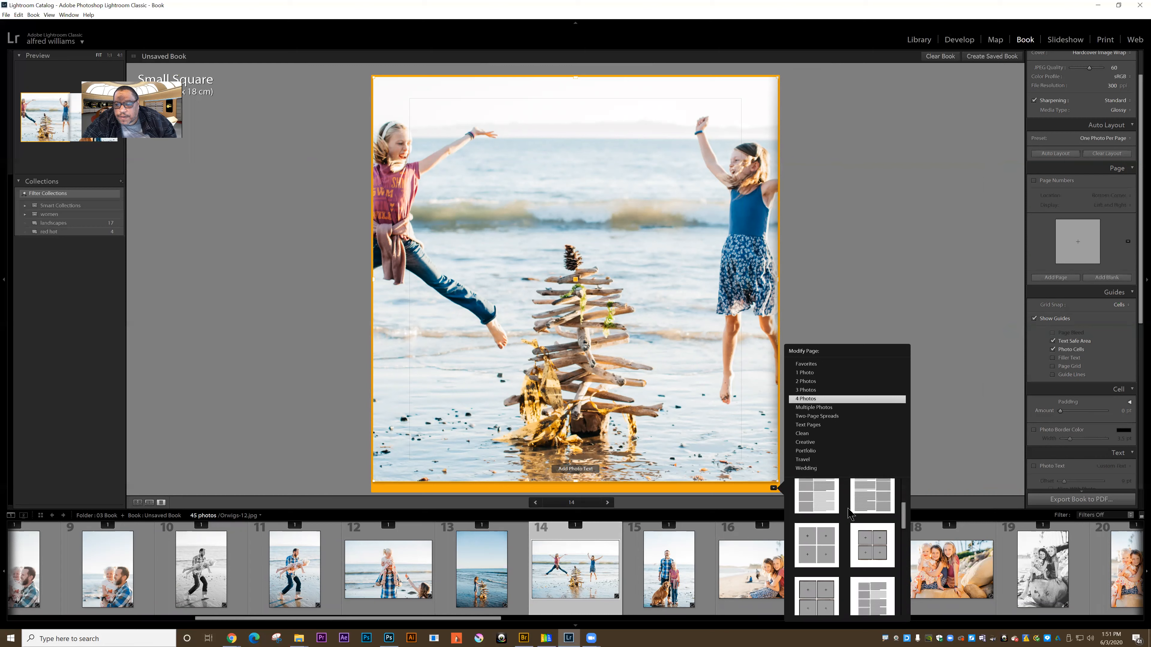
pyautogui.click(870, 536)
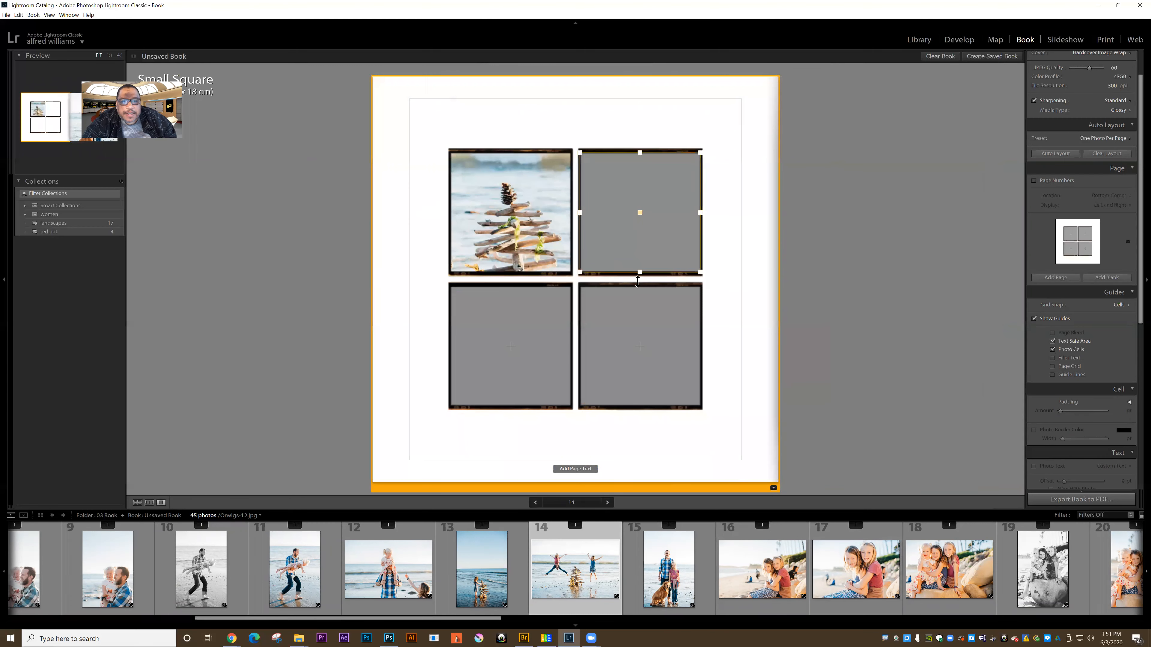
# - Fill the three empty cells on page 14 with photos 16, 17 and 18, in upper-right, lower-left, lower-right order
pyautogui.moveTo(763, 567); pyautogui.dragTo(634, 211)
pyautogui.moveTo(861, 576); pyautogui.dragTo(506, 363)
pyautogui.moveTo(922, 548); pyautogui.dragTo(640, 359)
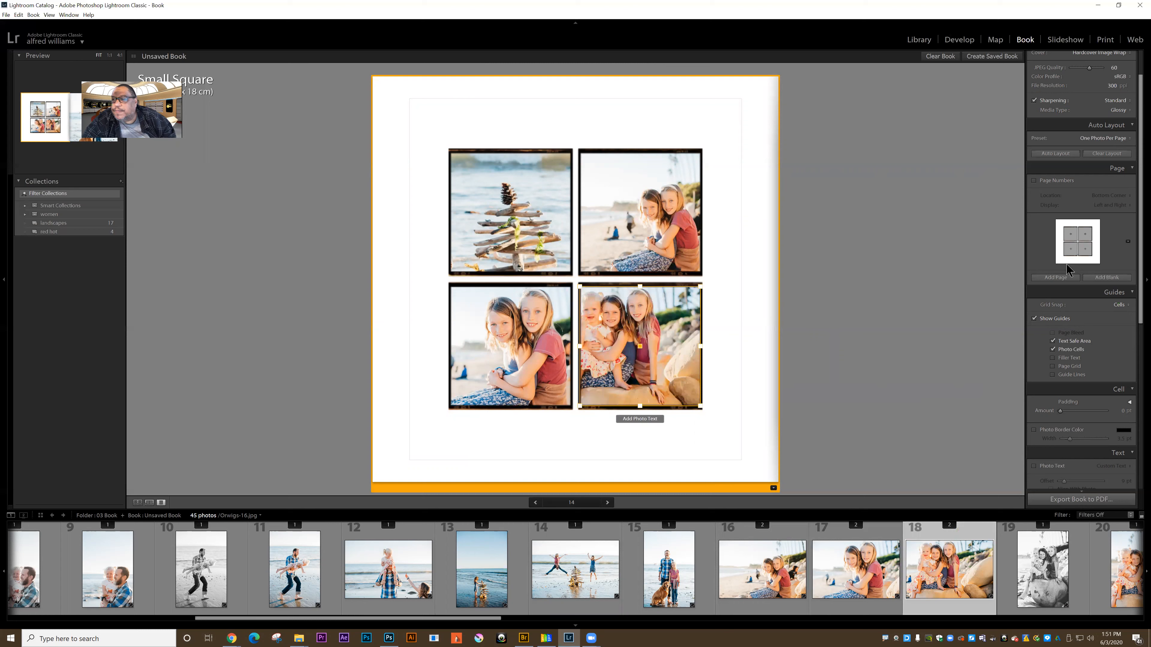
# - Select all four photo cells on page 14 and set their padding to 14 pt
pyautogui.click(1132, 170)
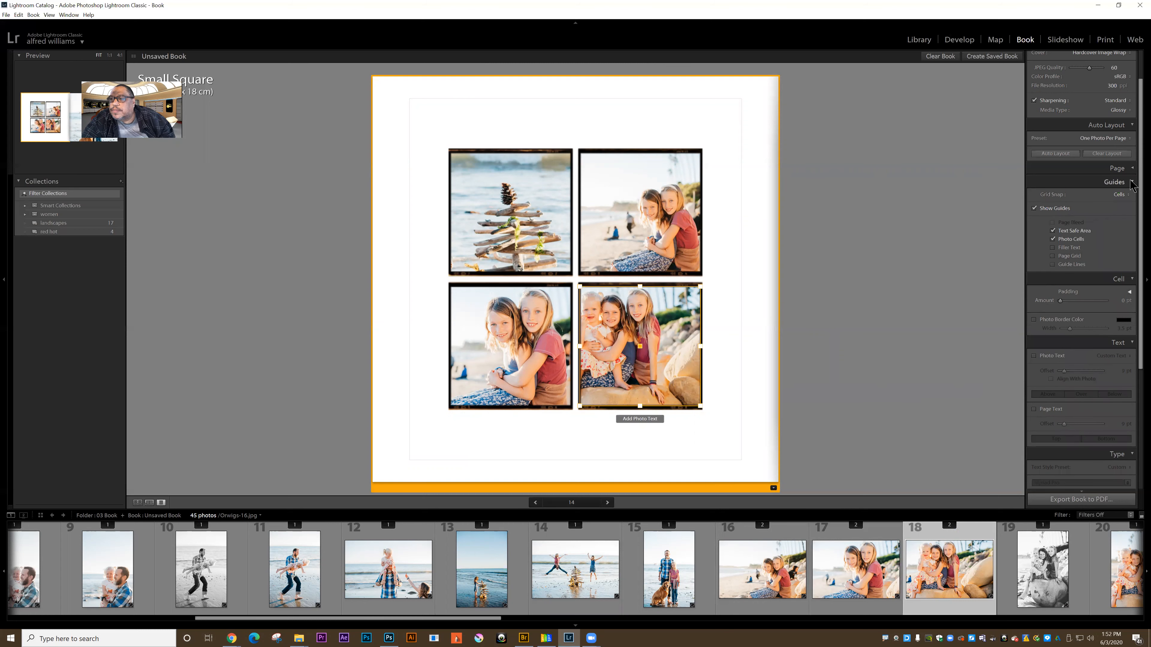
pyautogui.click(1132, 183)
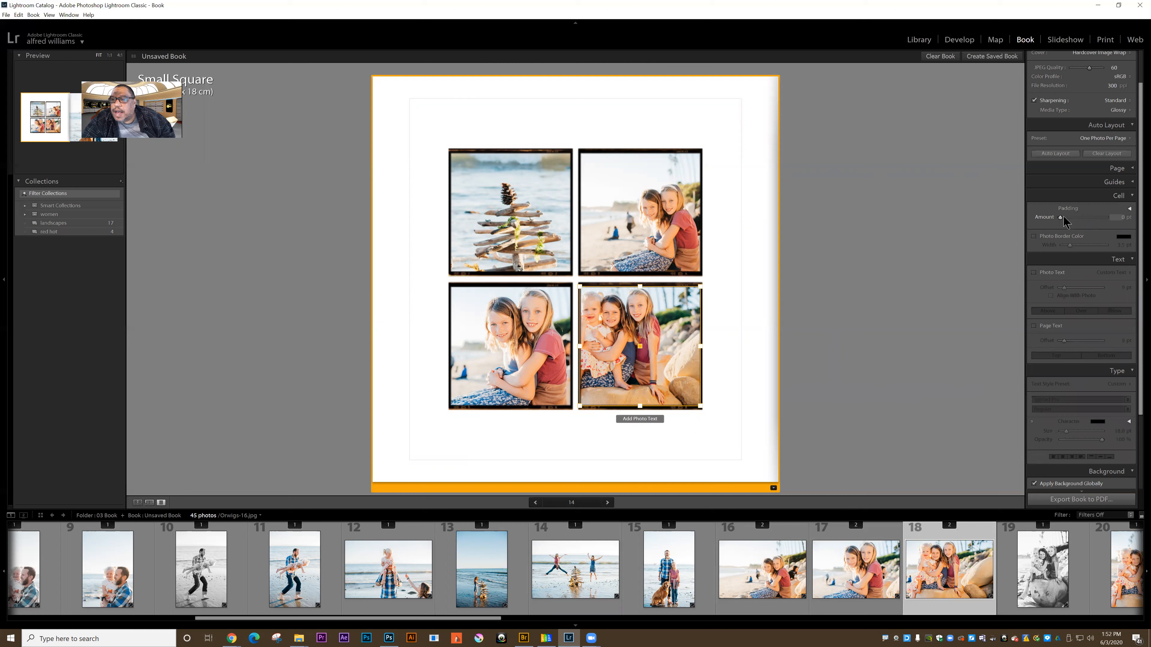
pyautogui.moveTo(1066, 219); pyautogui.dragTo(1060, 218)
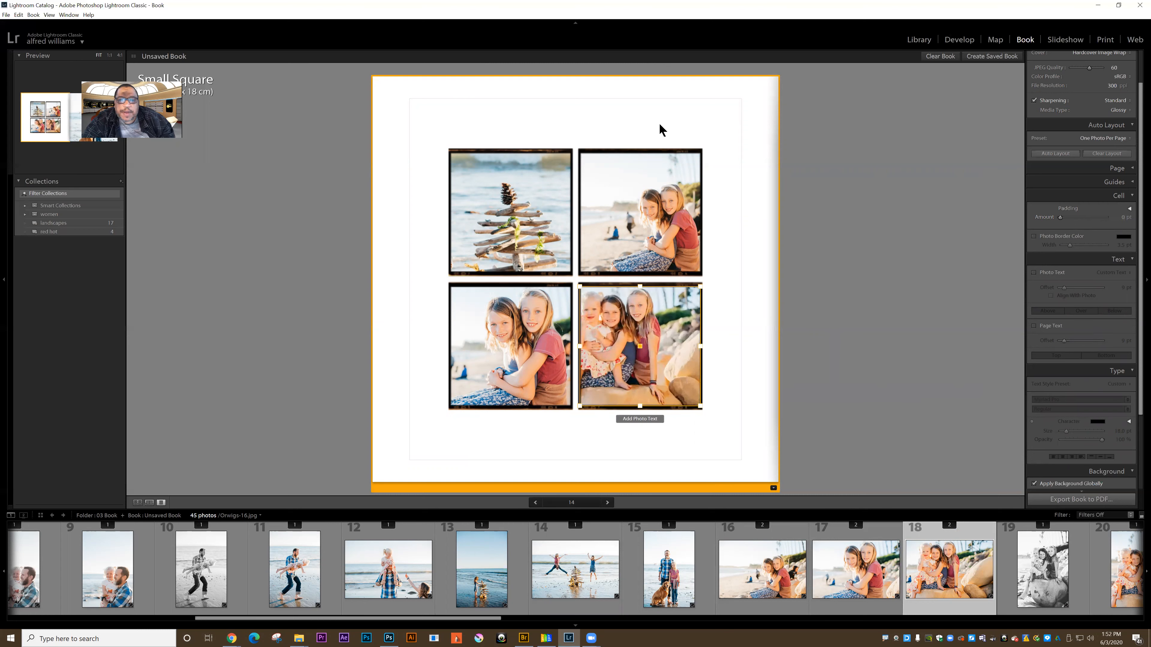
pyautogui.click(549, 236)
pyautogui.click(625, 226)
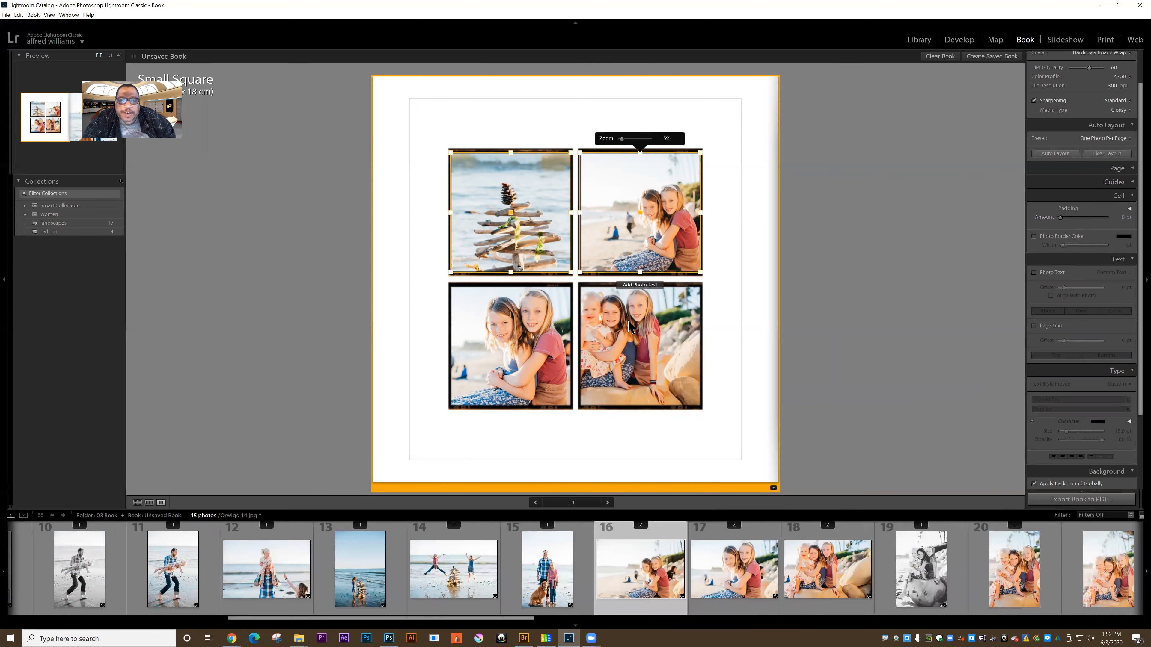
pyautogui.click(530, 330)
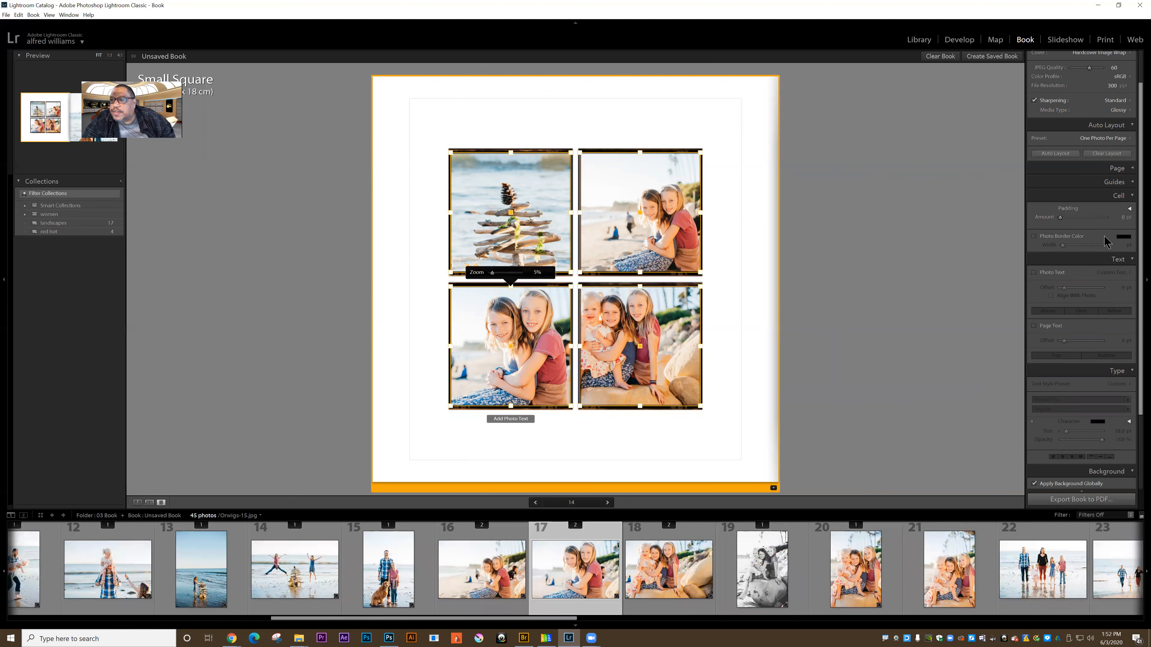
pyautogui.moveTo(1060, 217); pyautogui.dragTo(1065, 222)
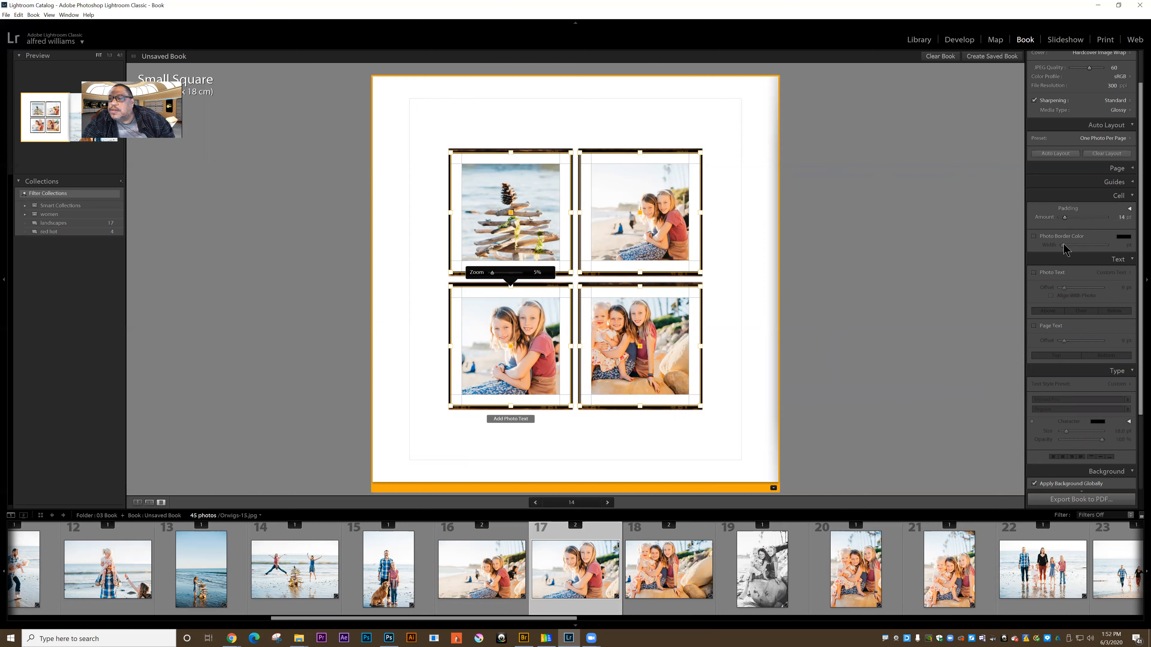
# - Add a white photo border 7.4 pt wide to the four selected cells
pyautogui.click(1034, 236)
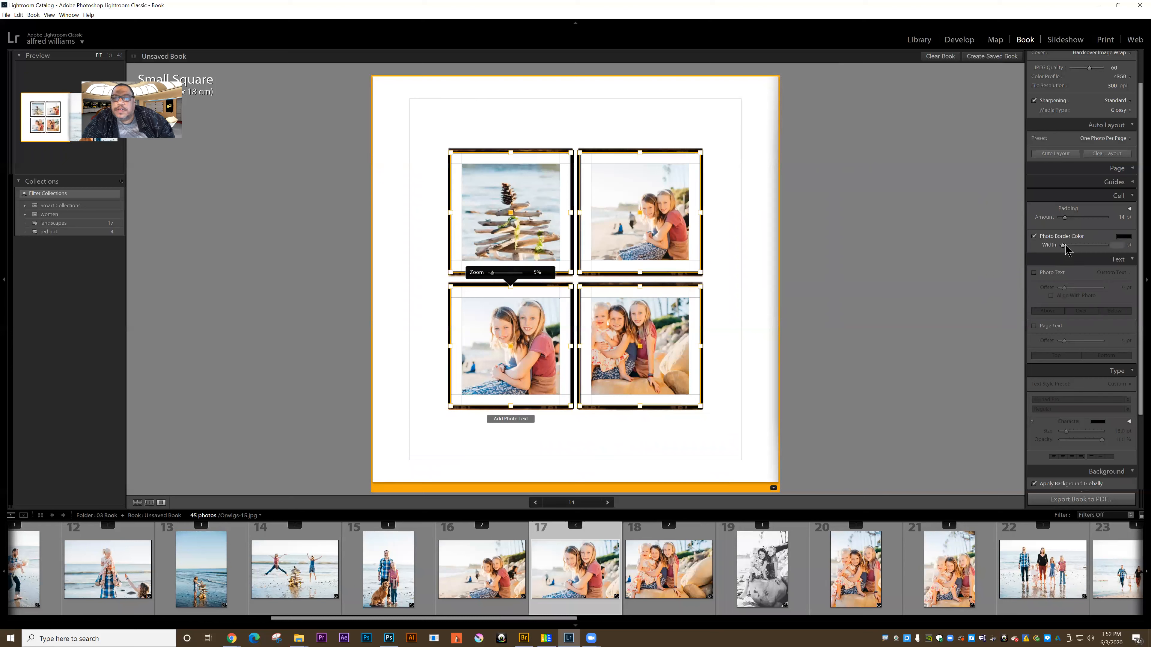
pyautogui.moveTo(1067, 244); pyautogui.dragTo(1079, 246)
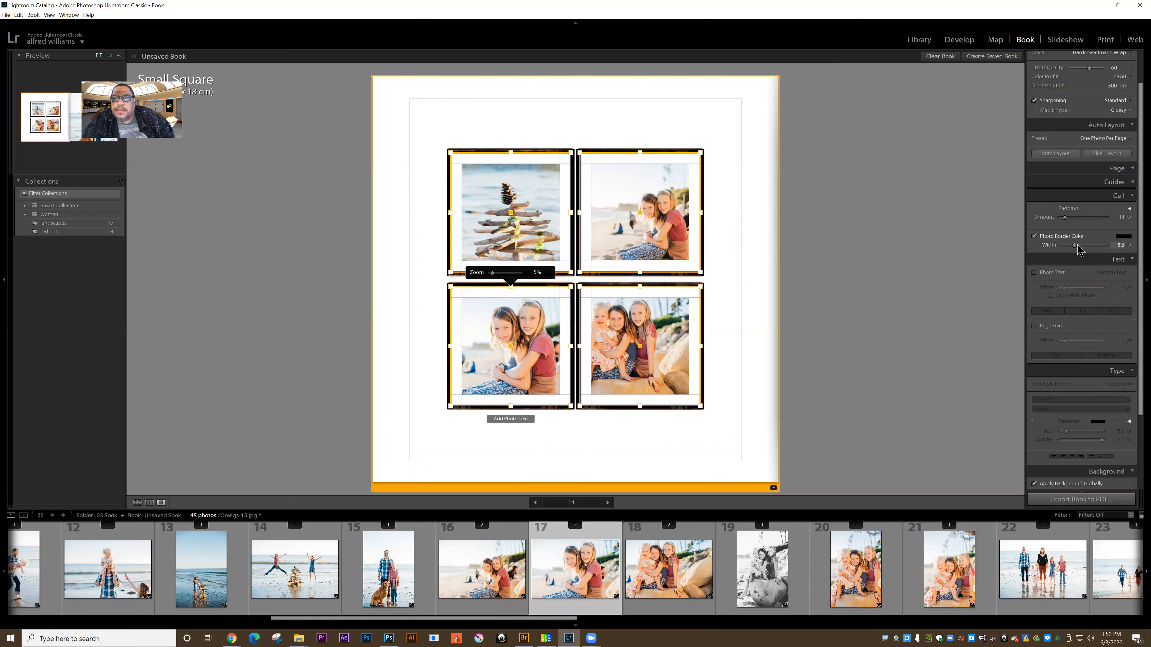
pyautogui.click(1121, 238)
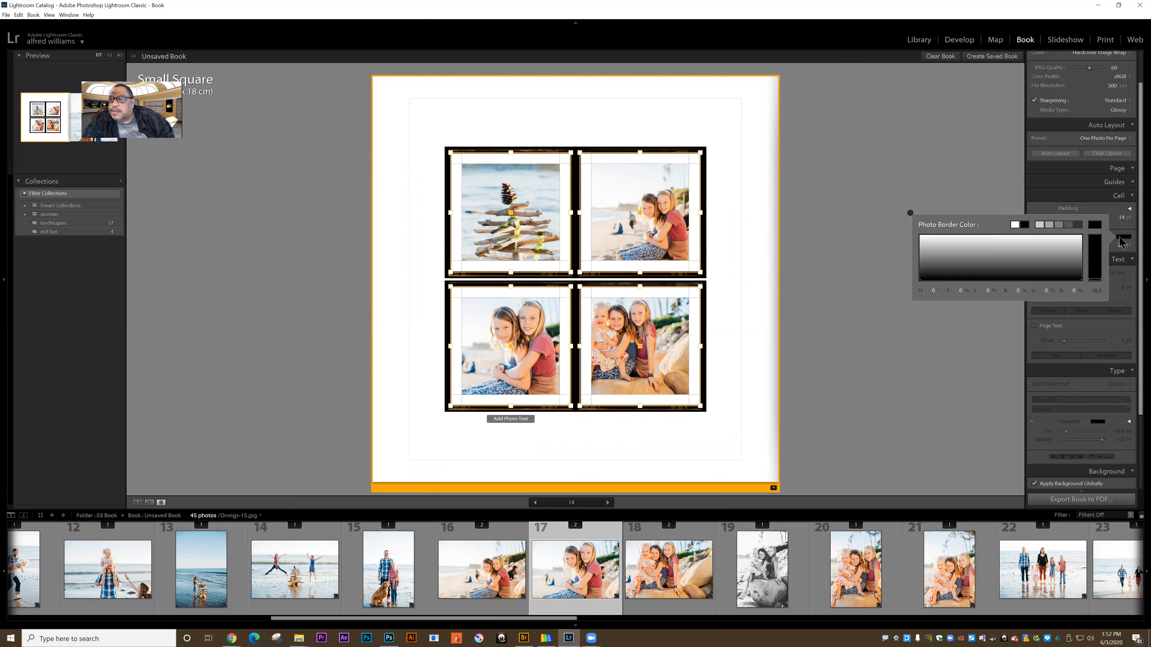
pyautogui.click(1014, 225)
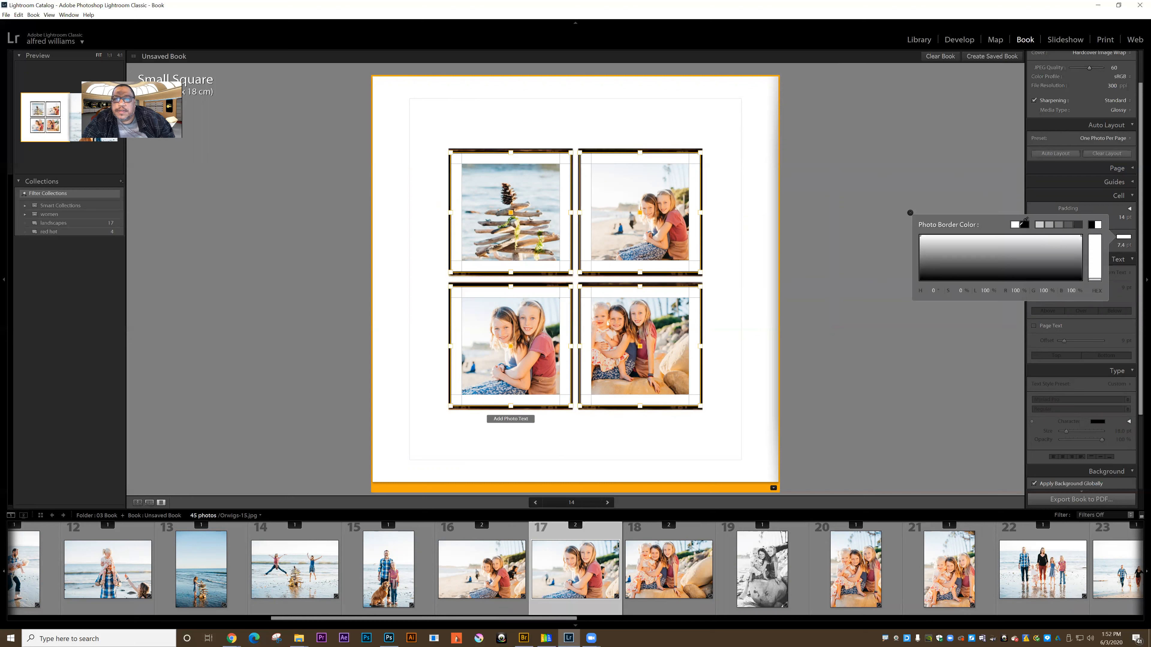
pyautogui.click(1061, 298)
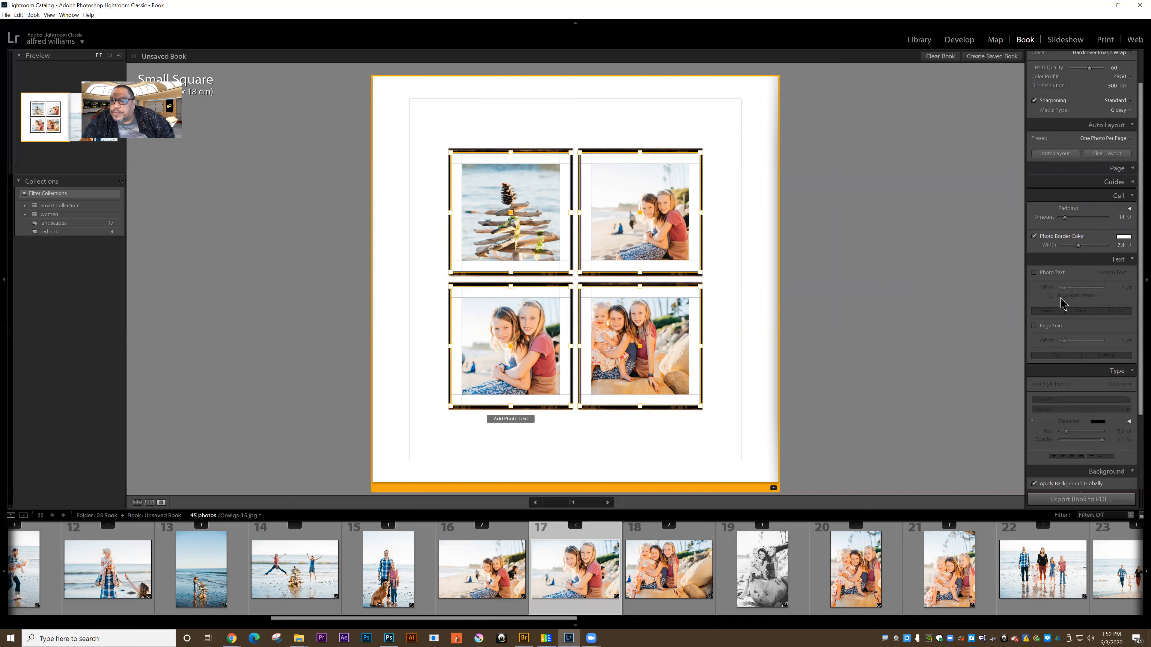
# - Turn on photo text for the four cells with a 21 pt offset, and add page text with a 0 pt offset
pyautogui.click(1034, 273)
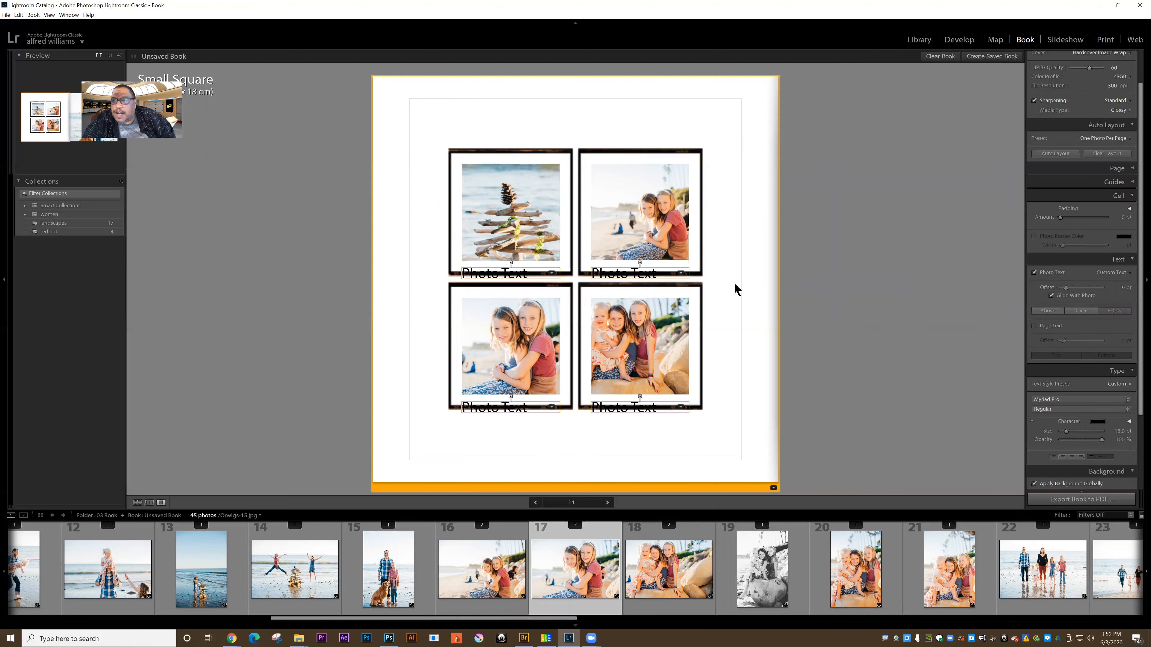
pyautogui.moveTo(1074, 289); pyautogui.dragTo(1072, 285)
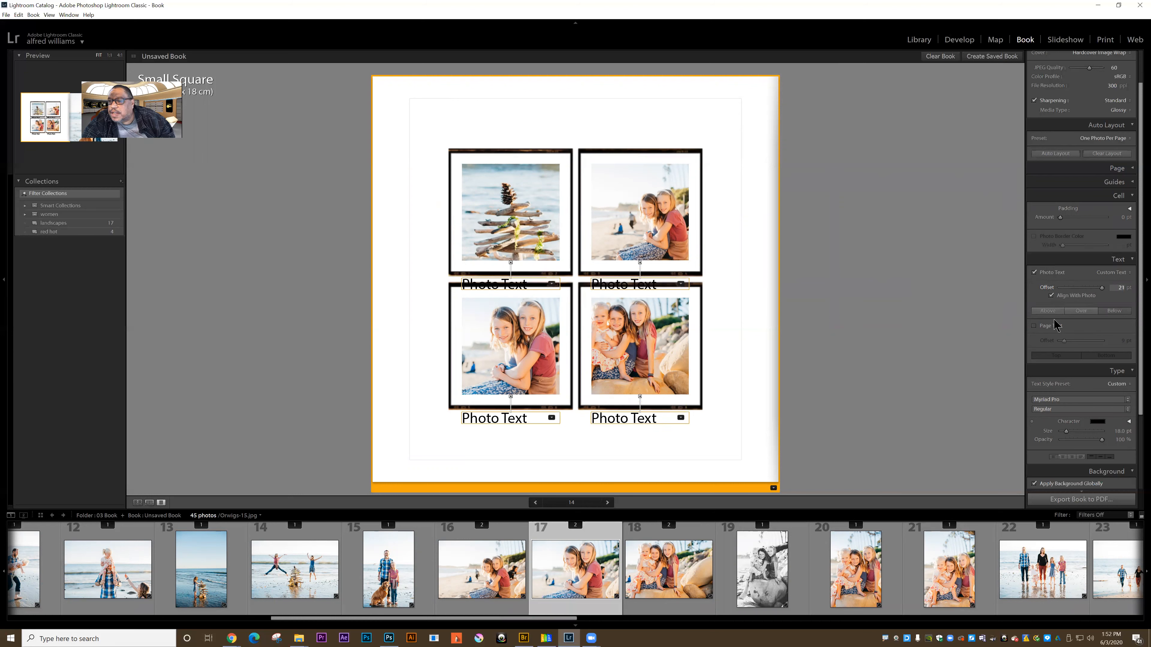
pyautogui.click(1034, 326)
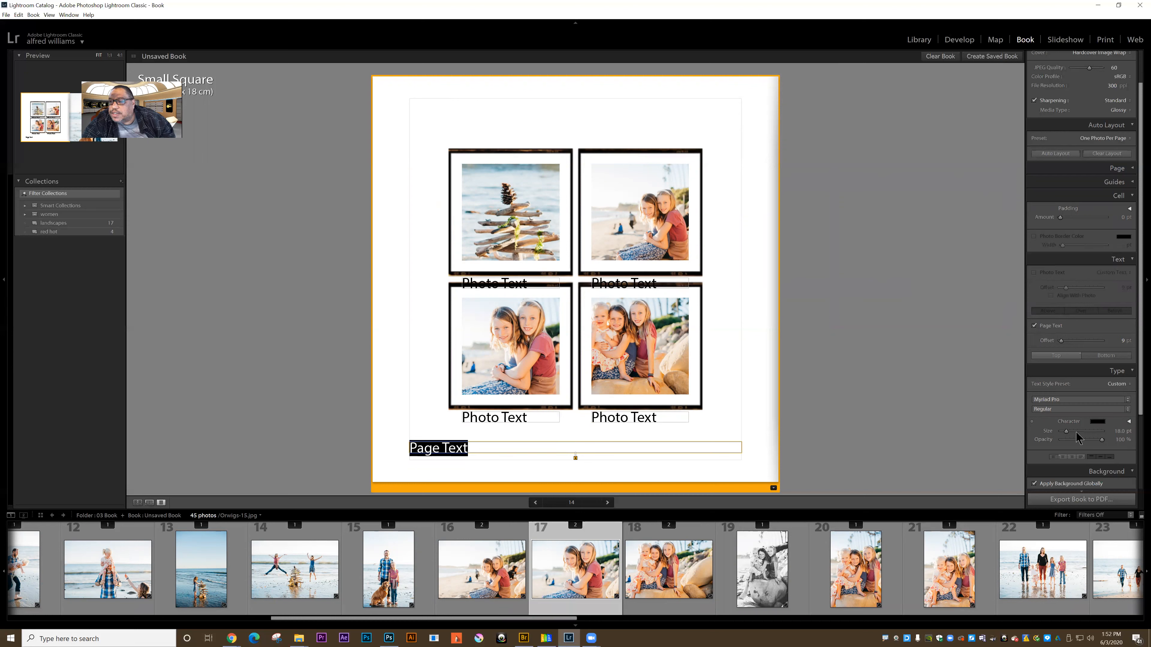
pyautogui.moveTo(1062, 342)
pyautogui.mouseDown()
pyautogui.moveTo(1078, 347)
pyautogui.moveTo(1062, 347)
pyautogui.mouseUp()
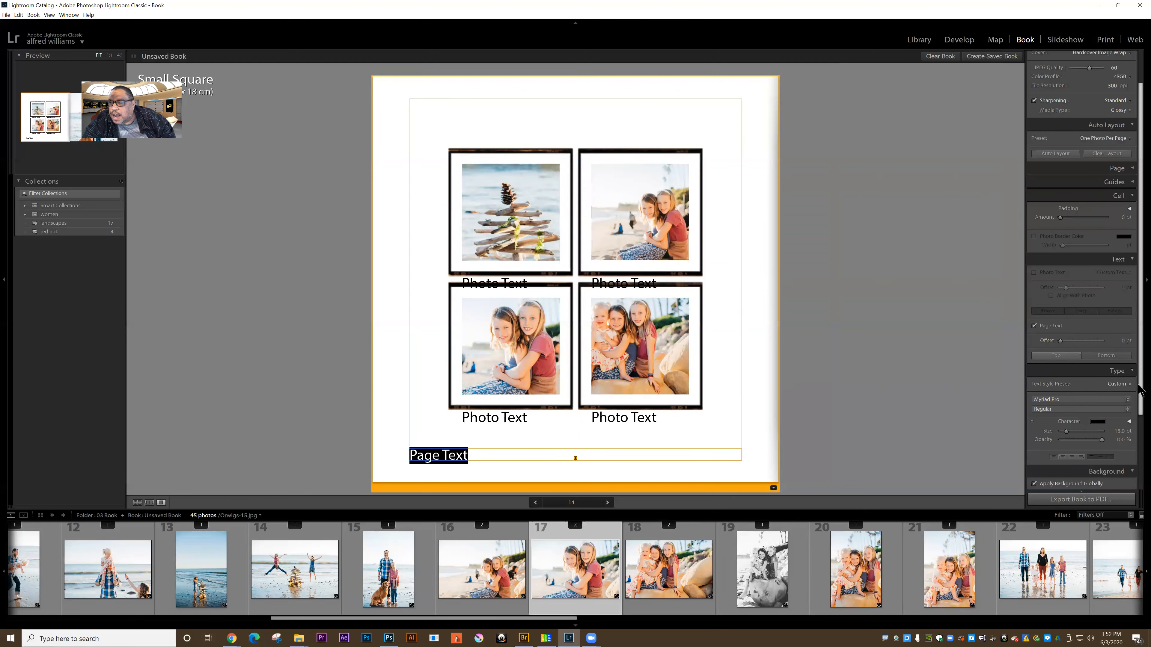
# - Set the page text's font to DejaVu Sans Condensed and its opacity to 44%
pyautogui.scroll(-3, 1129, 408)
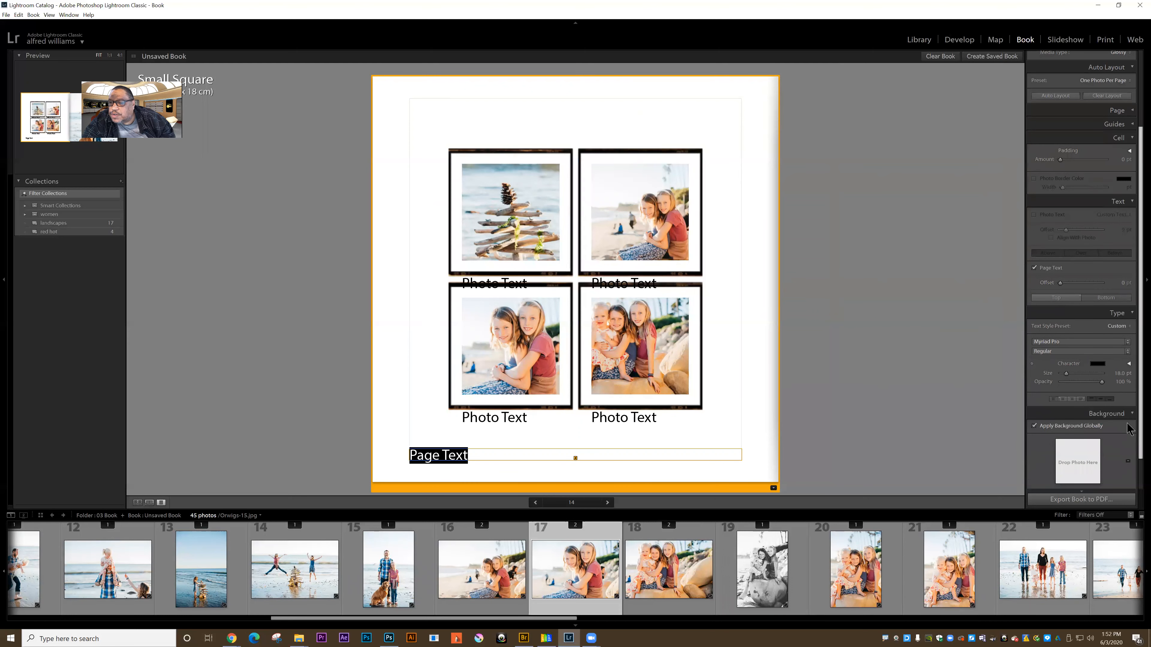
pyautogui.click(1127, 342)
pyautogui.click(1061, 331)
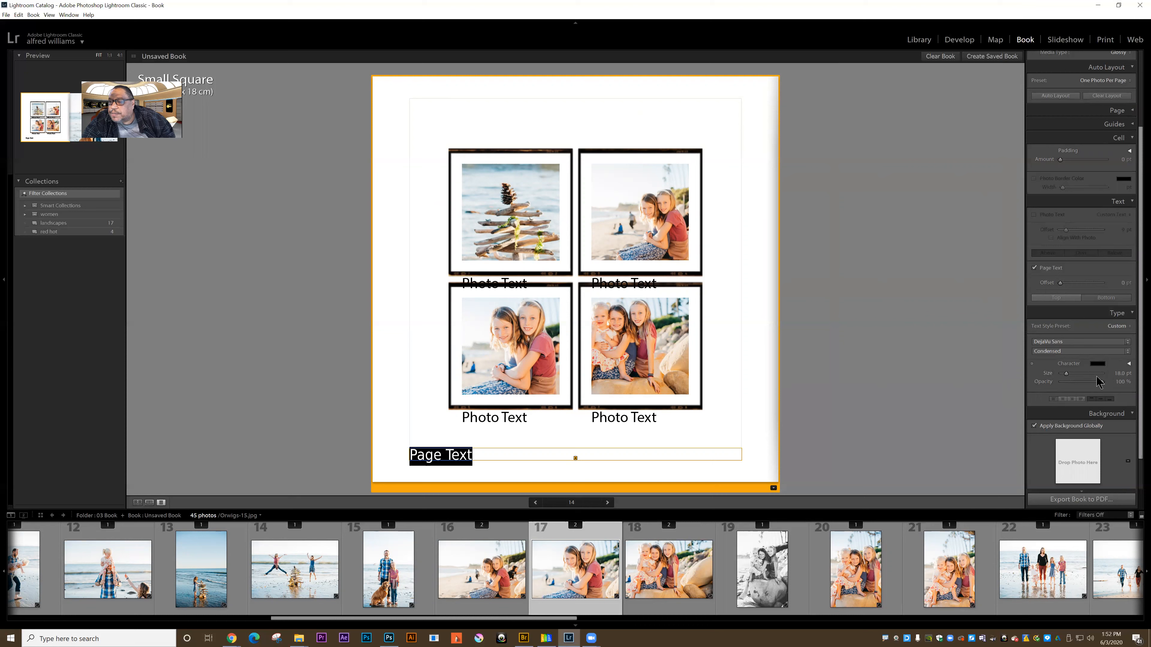
pyautogui.moveTo(1068, 381); pyautogui.dragTo(1080, 390)
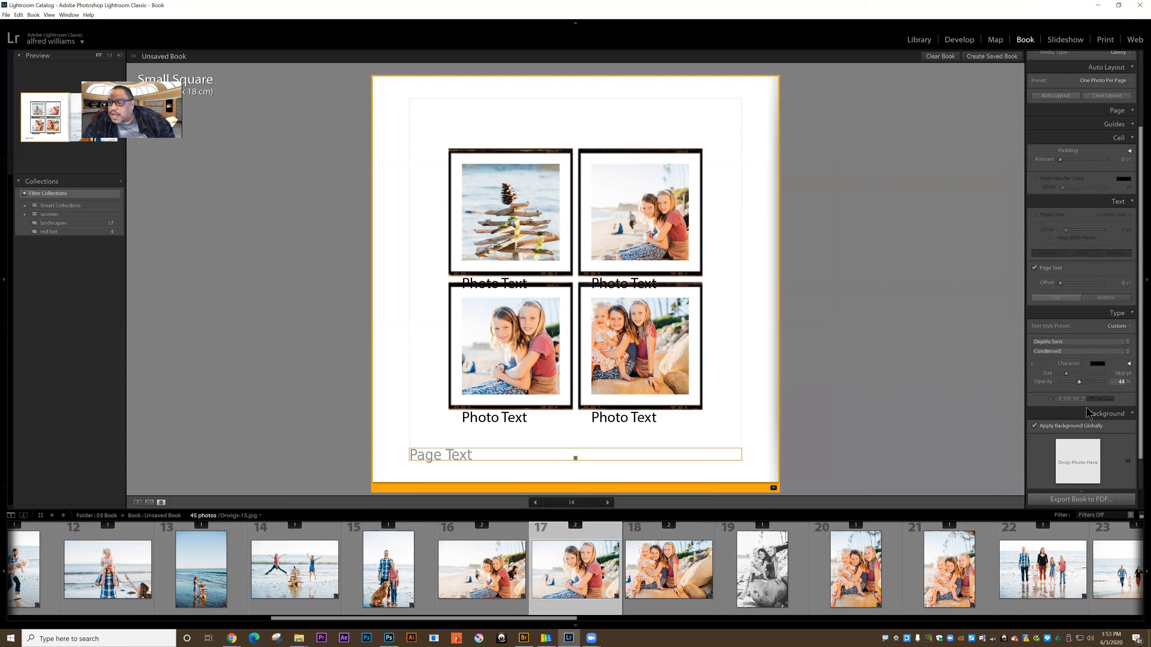
# - Try a line map from the Travel graphics as the page background
pyautogui.scroll(-1, 1133, 410)
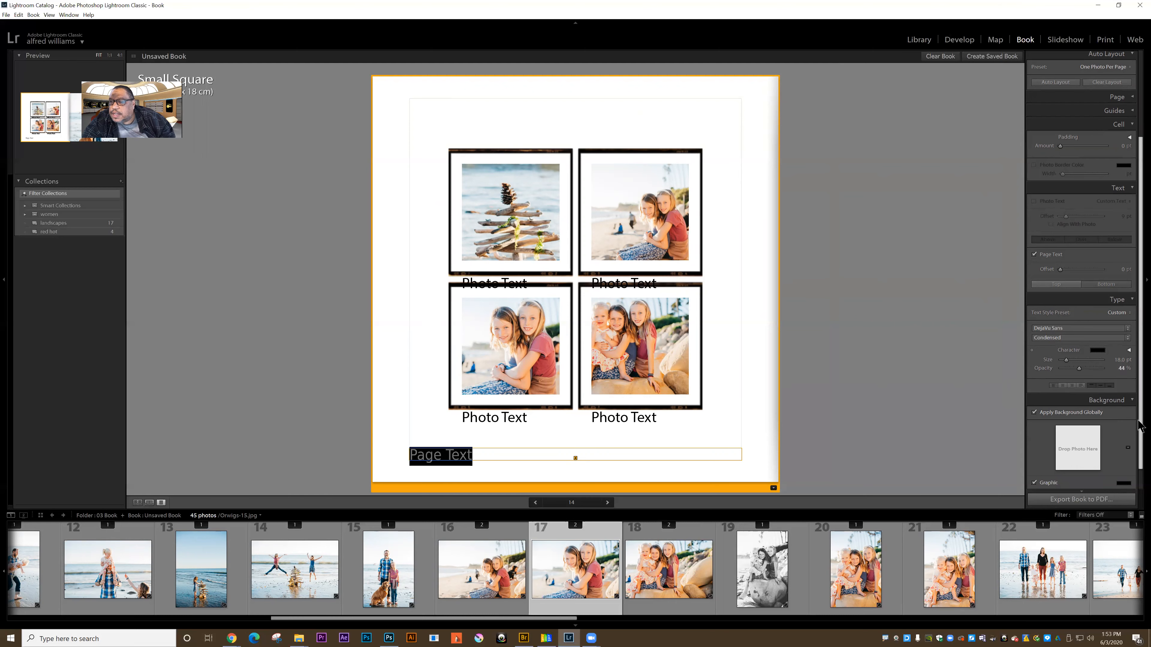
pyautogui.click(1131, 403)
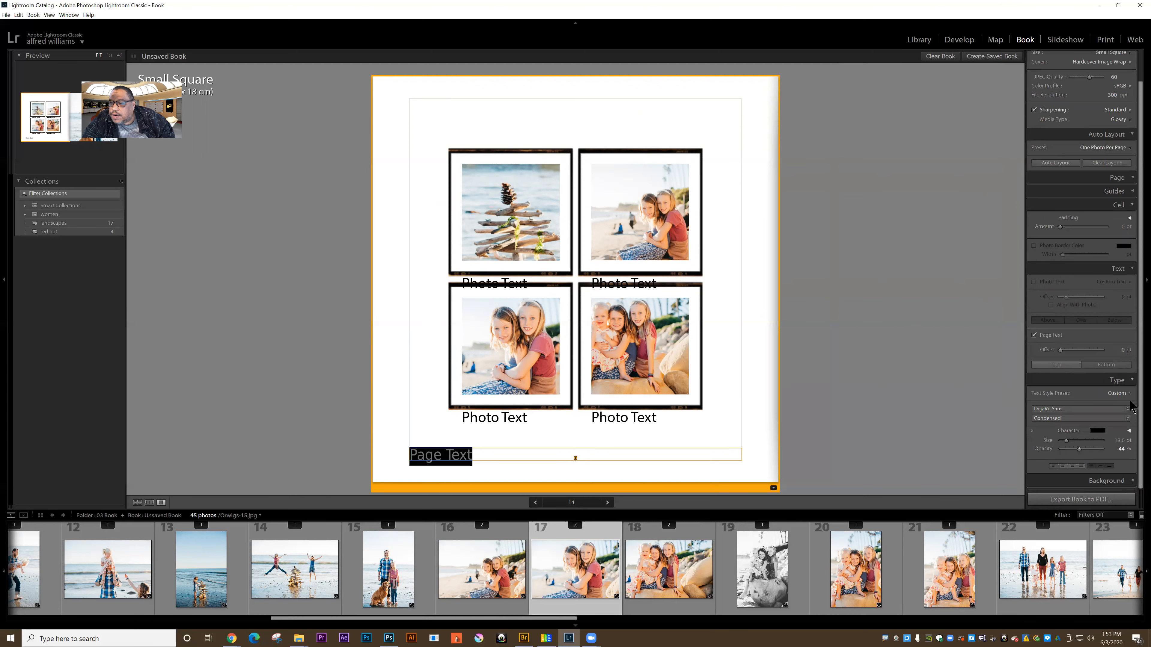
pyautogui.click(1130, 481)
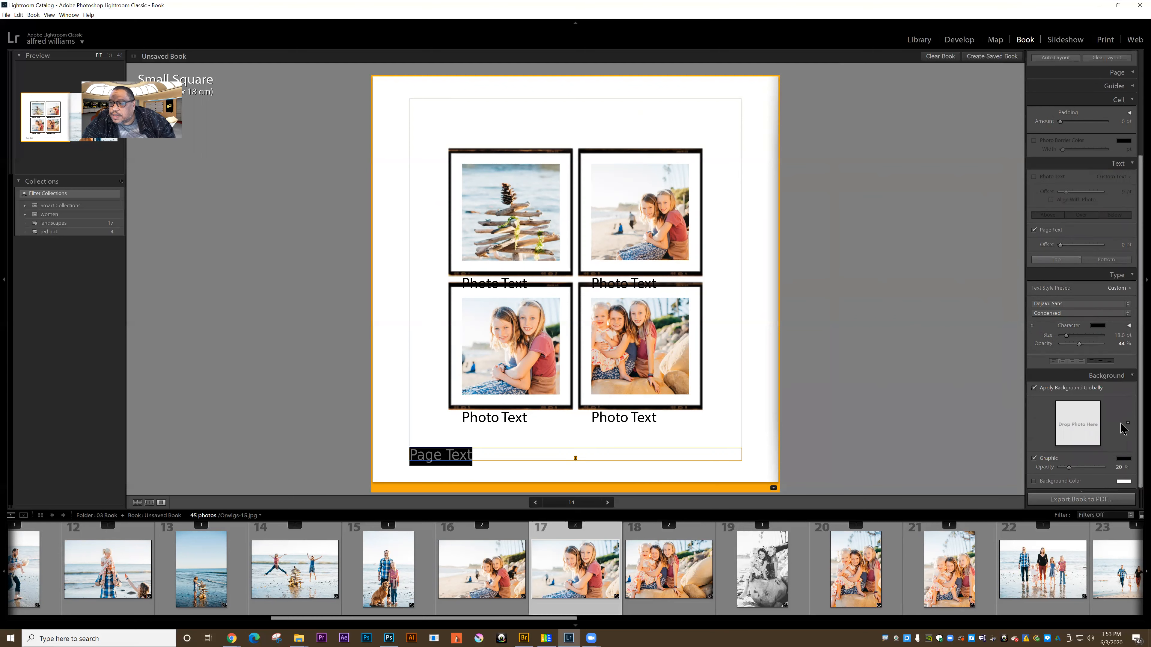
pyautogui.click(1082, 429)
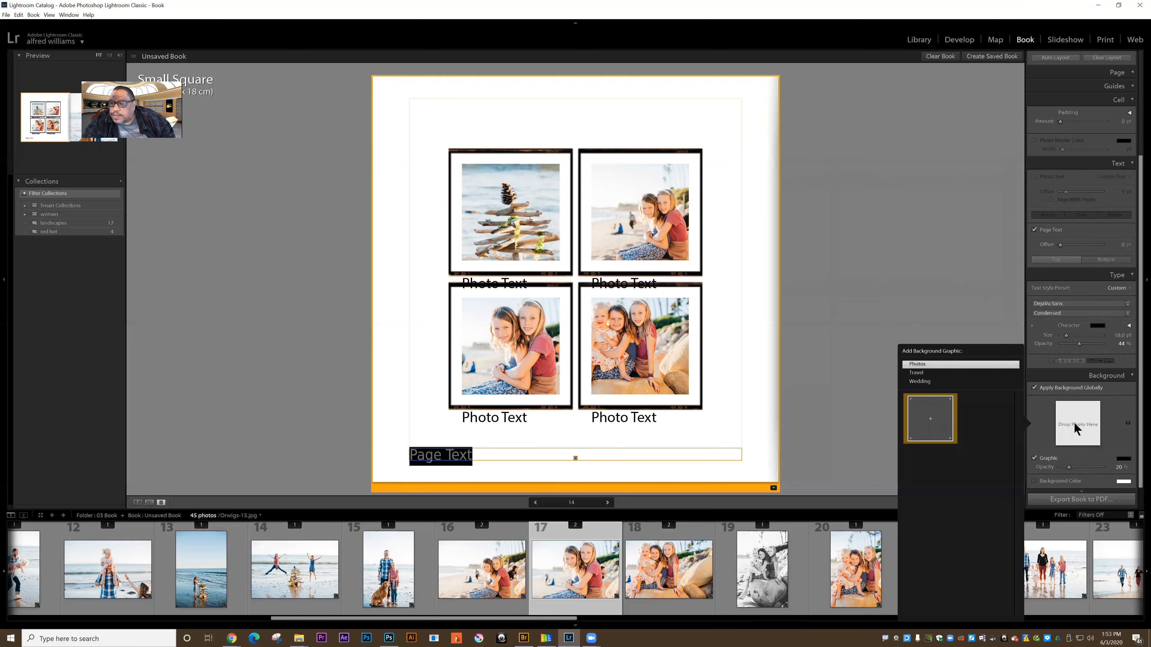
pyautogui.click(910, 375)
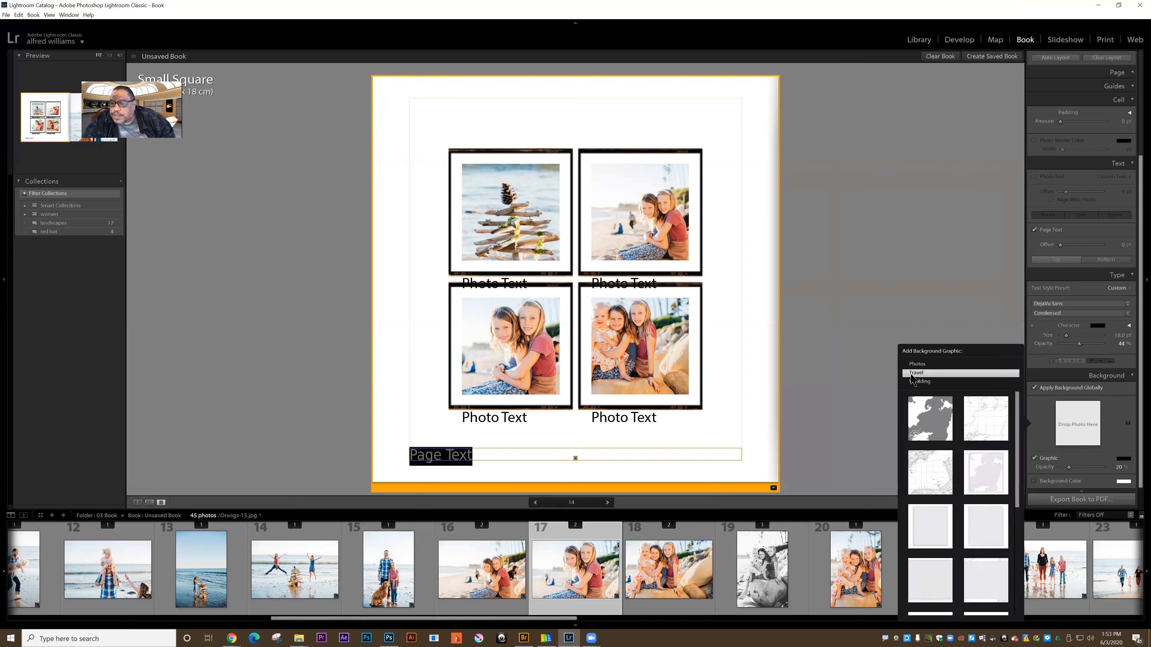
pyautogui.click(986, 433)
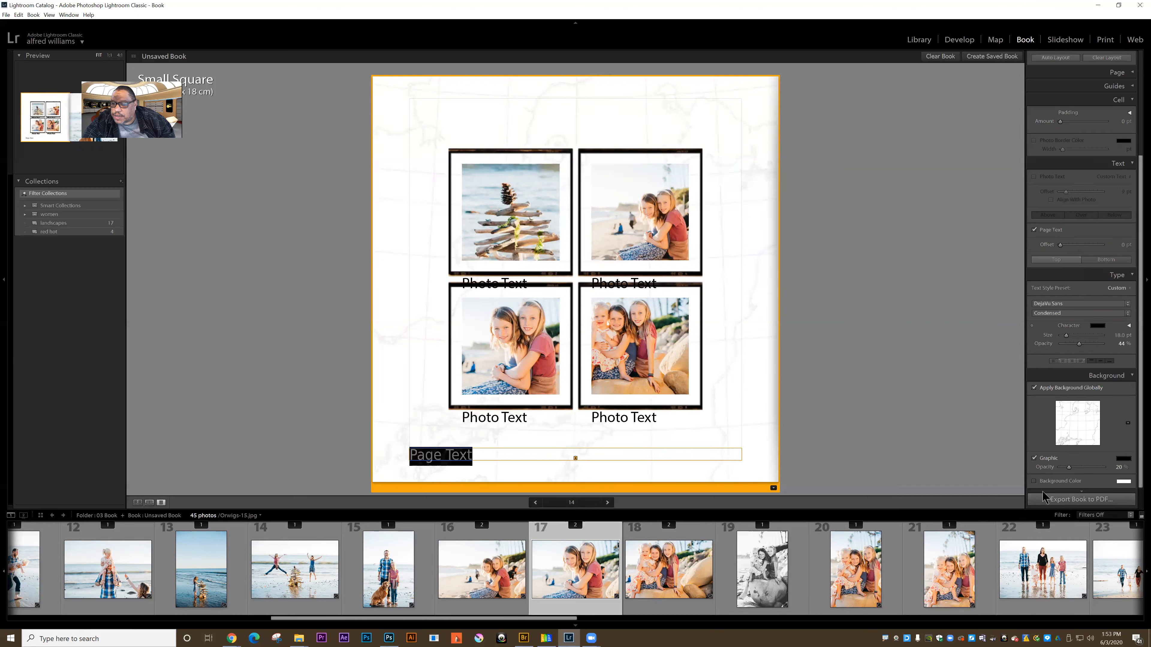
# - Try photo 22 of the family on the beach as the background at 16% opacity, and switch the background graphic off
pyautogui.moveTo(1040, 541); pyautogui.dragTo(1076, 424)
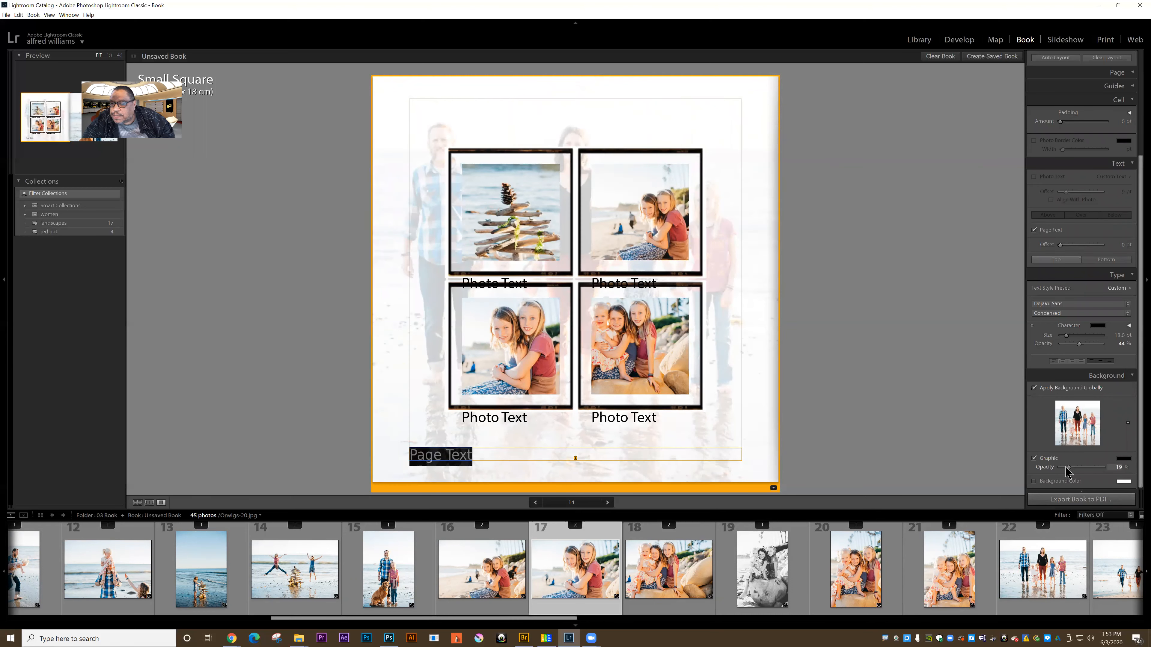
pyautogui.moveTo(1065, 467); pyautogui.dragTo(1063, 467)
pyautogui.click(1036, 459)
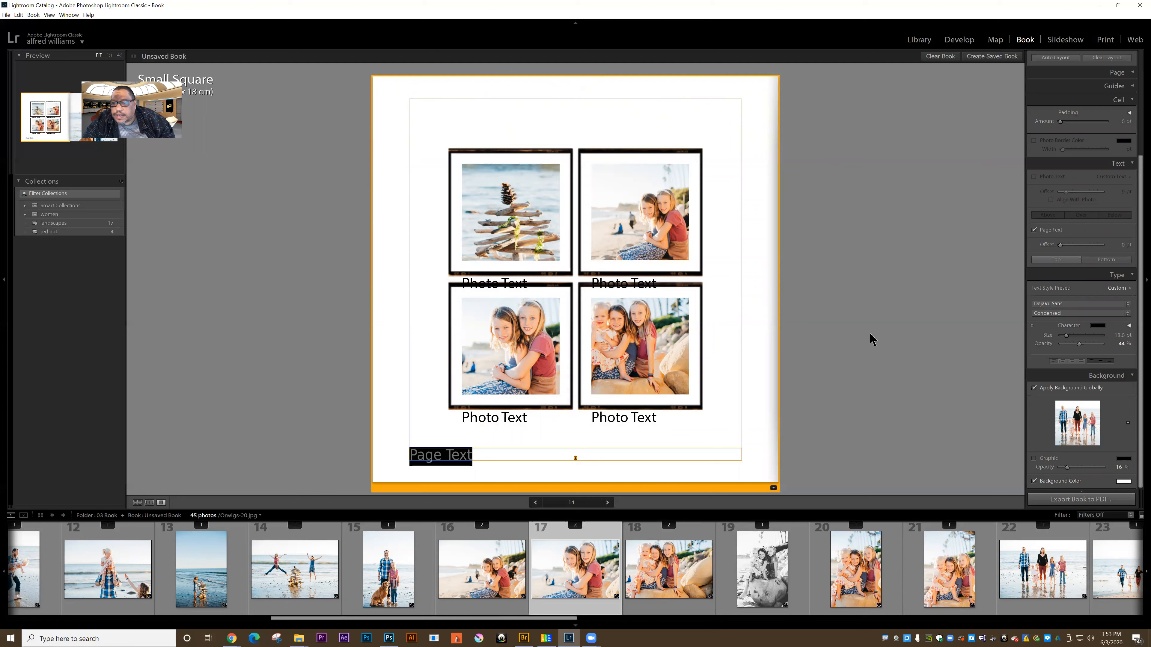
# - Apply a light gray background color to the book pages
pyautogui.click(1123, 482)
pyautogui.click(1041, 468)
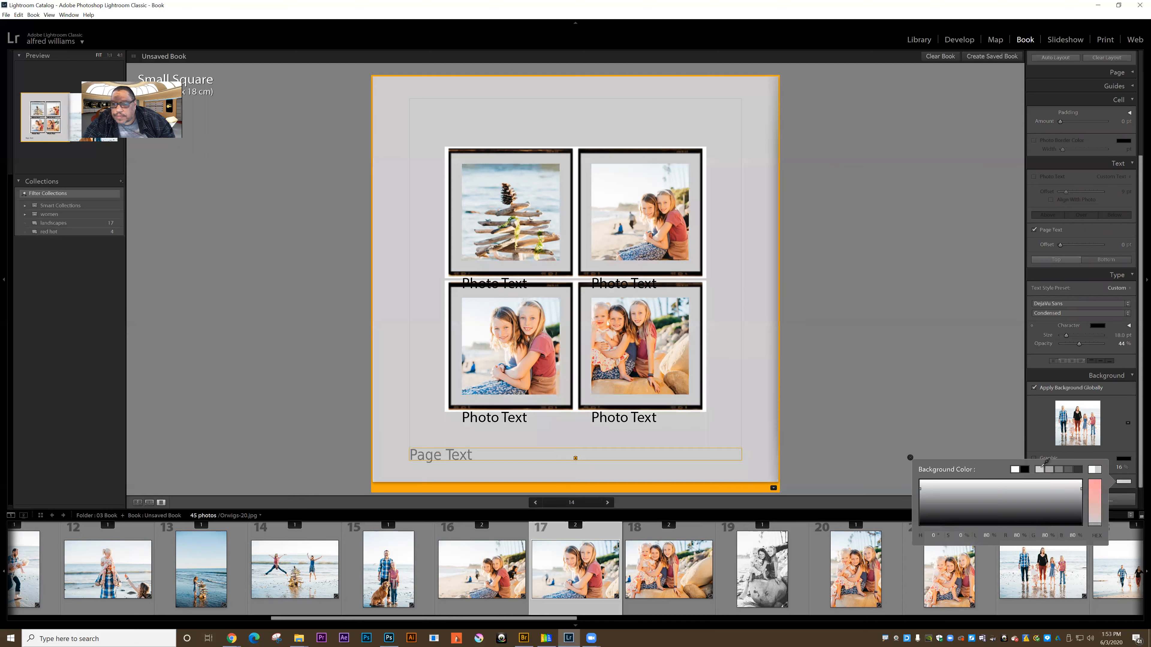
pyautogui.click(988, 443)
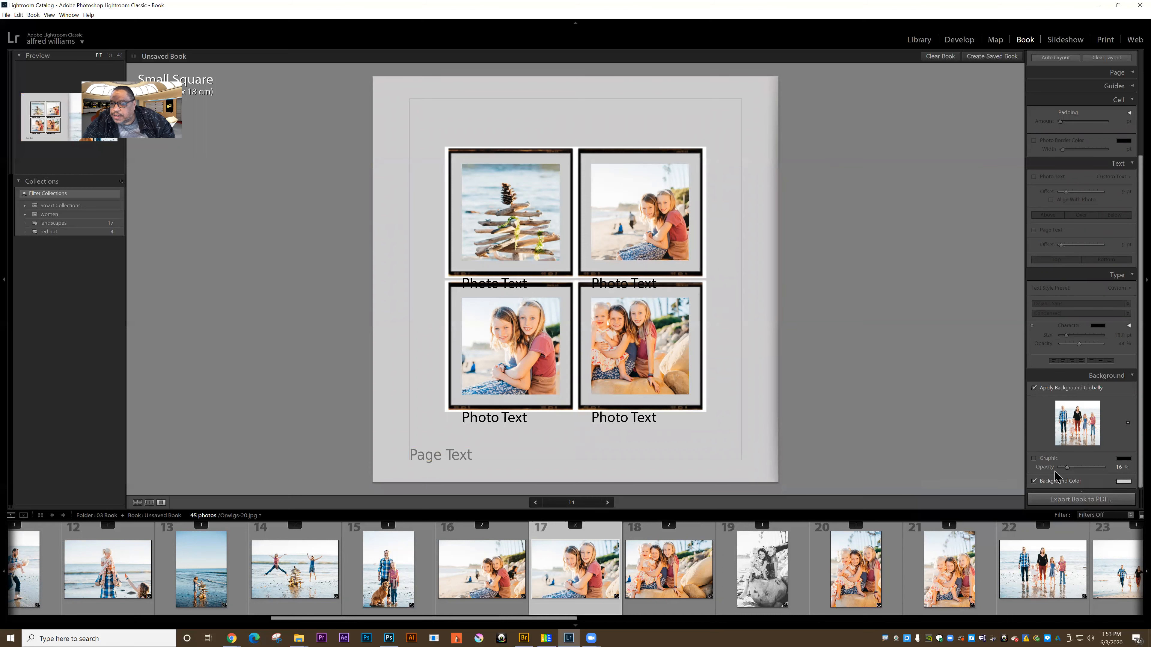
pyautogui.moveTo(1140, 458); pyautogui.dragTo(1141, 313)
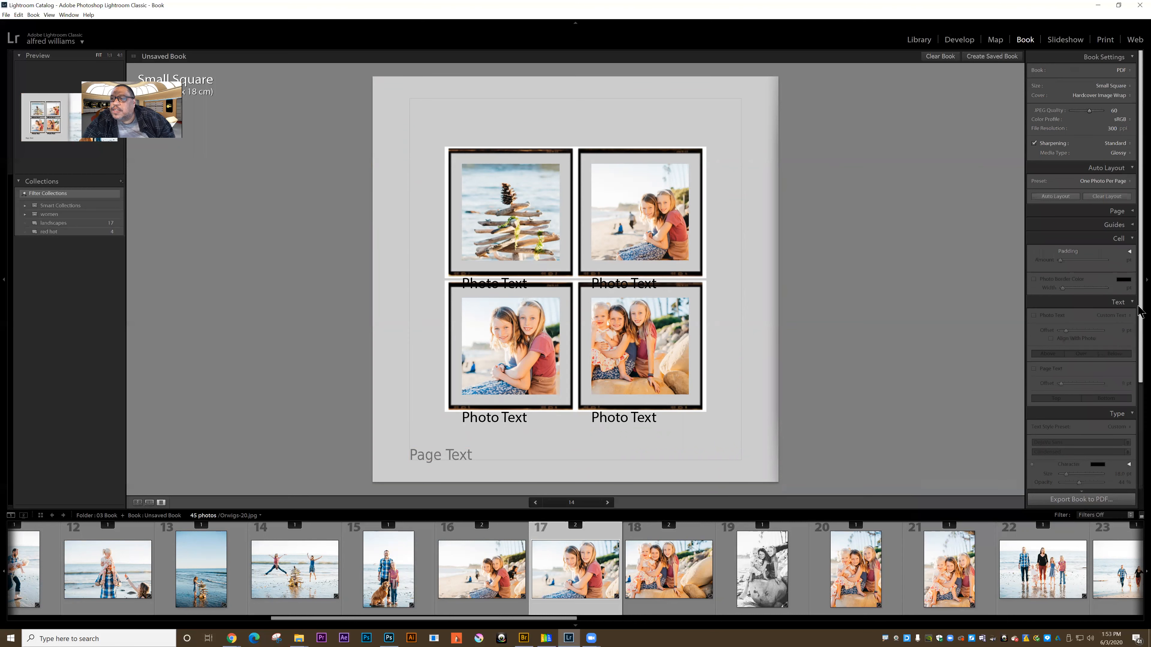
# - Review the Guides settings, the Auto Layout presets and the page templates offered for adding a page
pyautogui.click(1131, 225)
pyautogui.click(1130, 212)
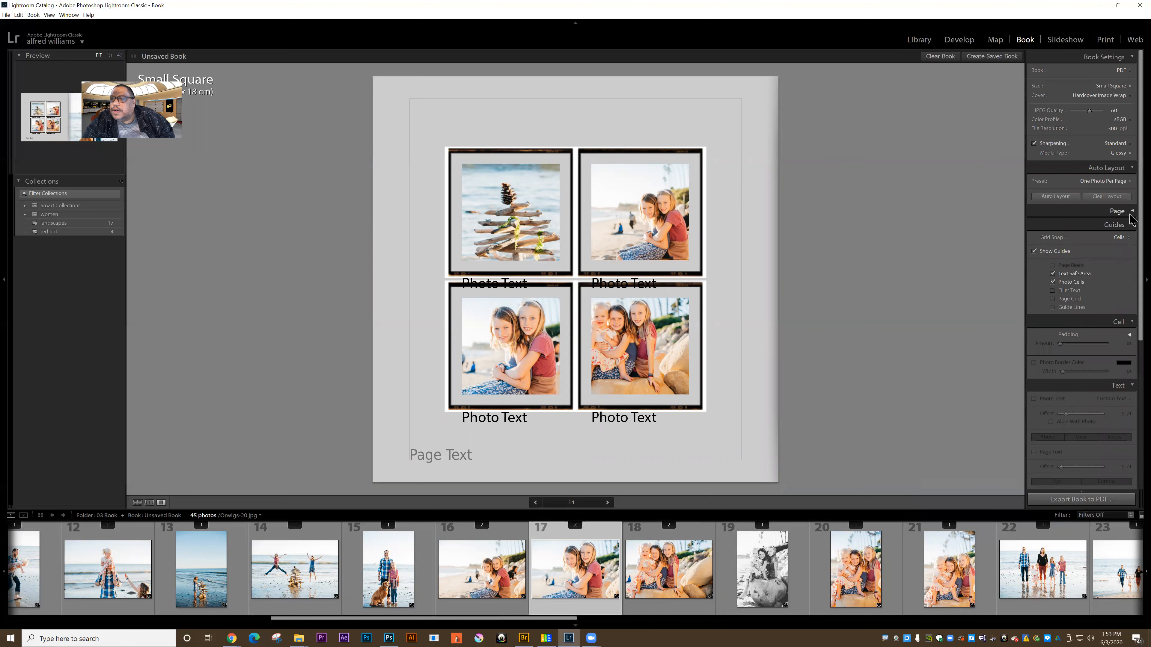
pyautogui.click(1129, 181)
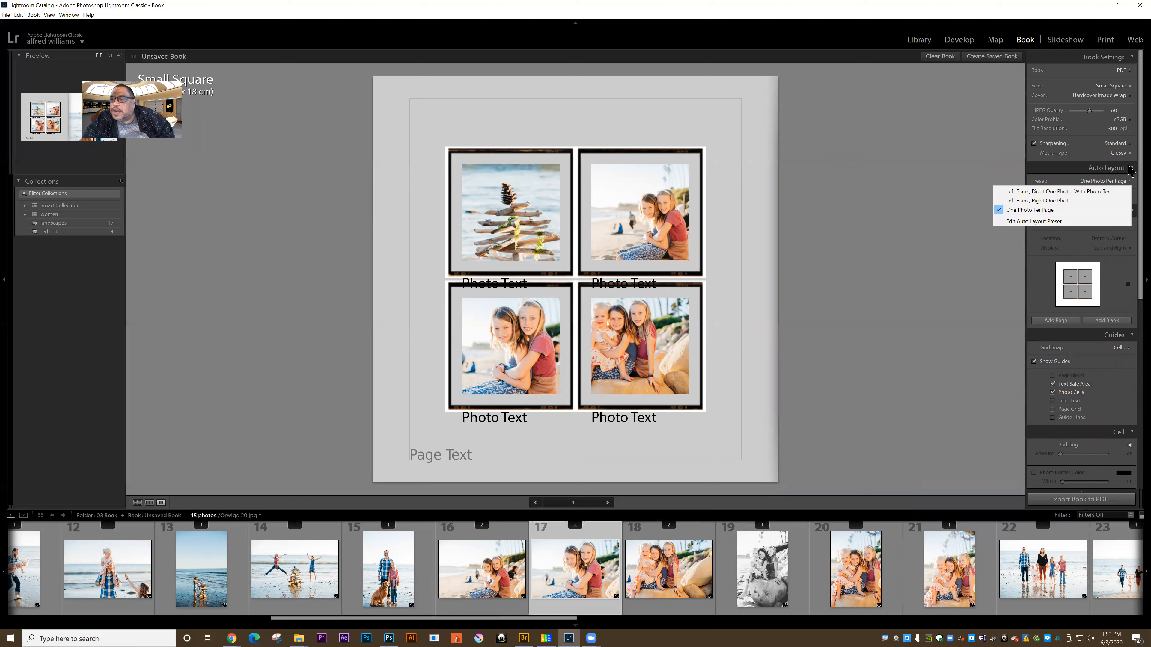
pyautogui.click(1130, 168)
pyautogui.click(1130, 169)
pyautogui.click(1130, 169)
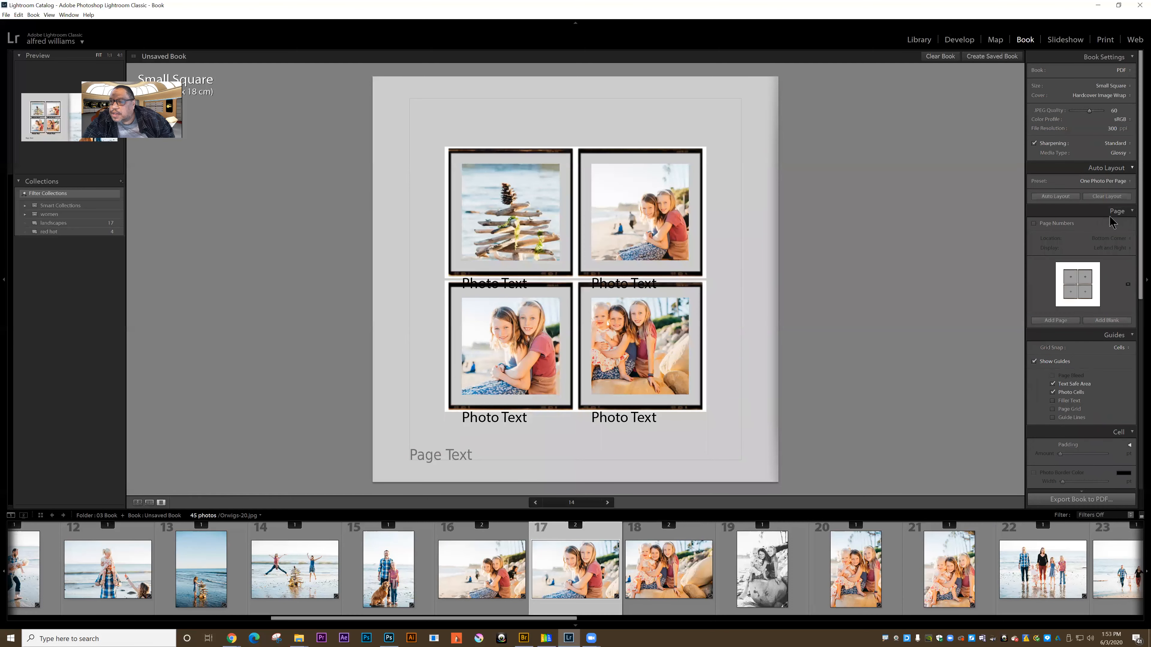
pyautogui.click(1128, 285)
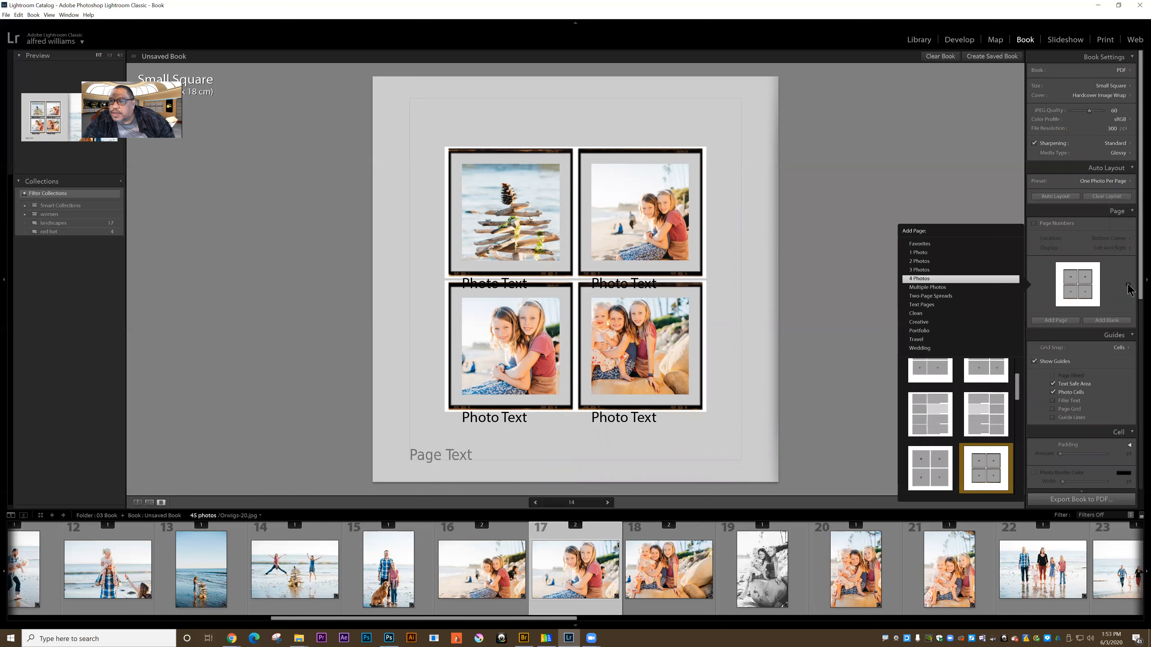
pyautogui.click(1128, 285)
pyautogui.click(1080, 291)
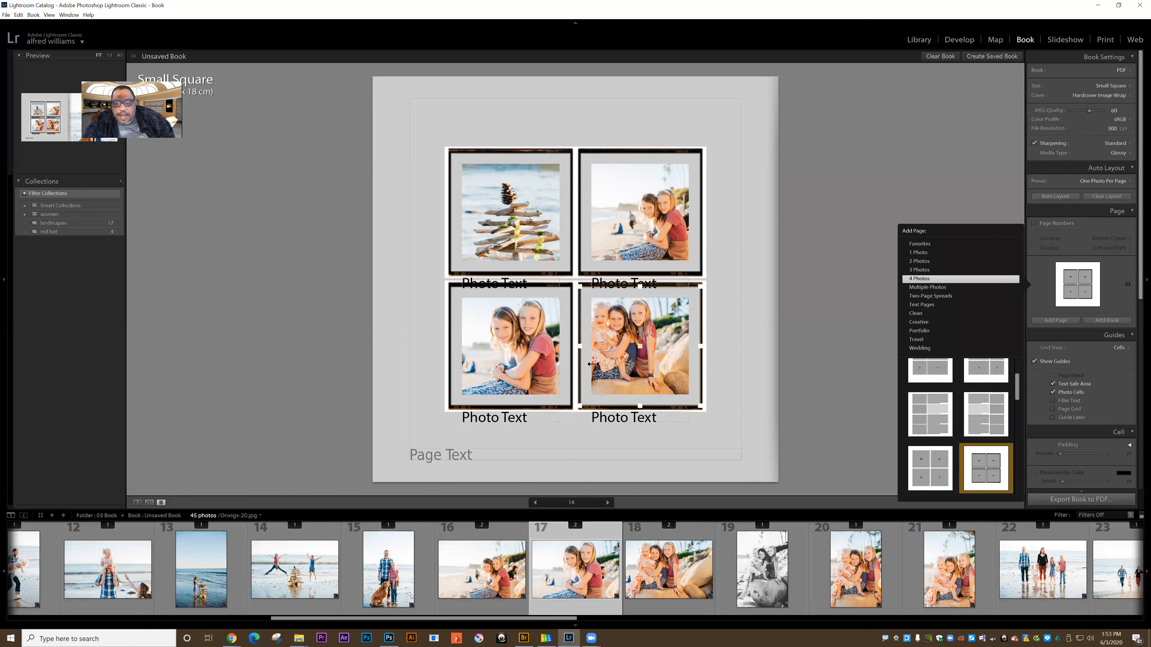
# - Show the whole book as thumbnails and apply a 4 Photos template with one full-page cell and three small inset cells to page 13
pyautogui.click(143, 503)
pyautogui.click(138, 502)
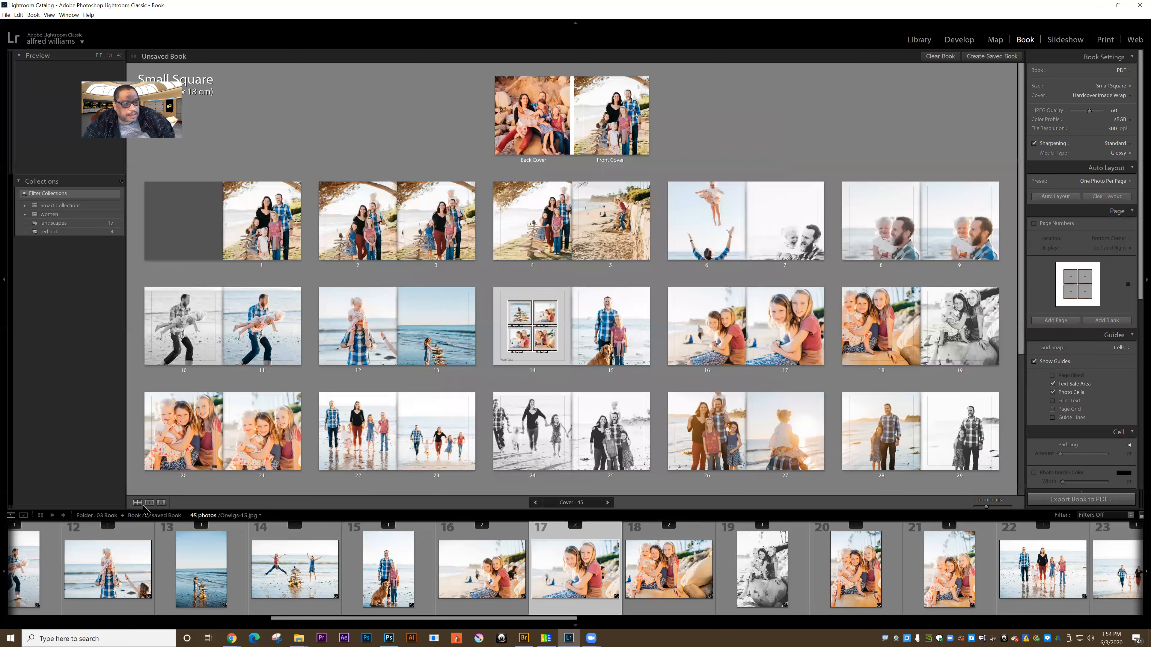
pyautogui.click(413, 363)
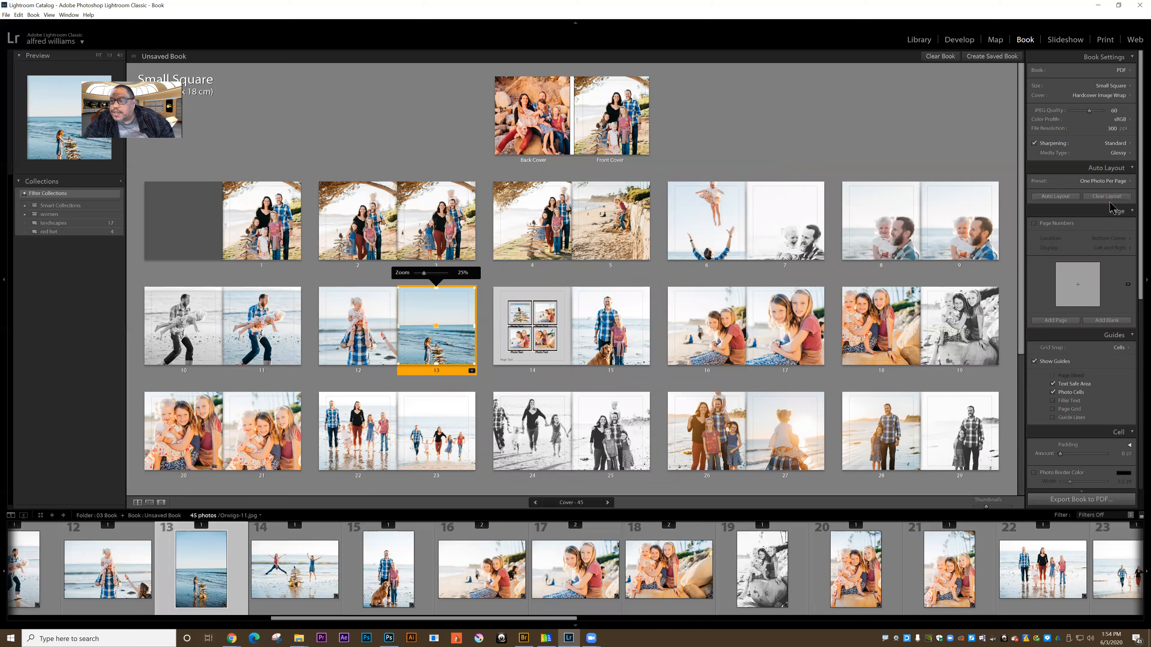
pyautogui.click(471, 371)
pyautogui.click(506, 385)
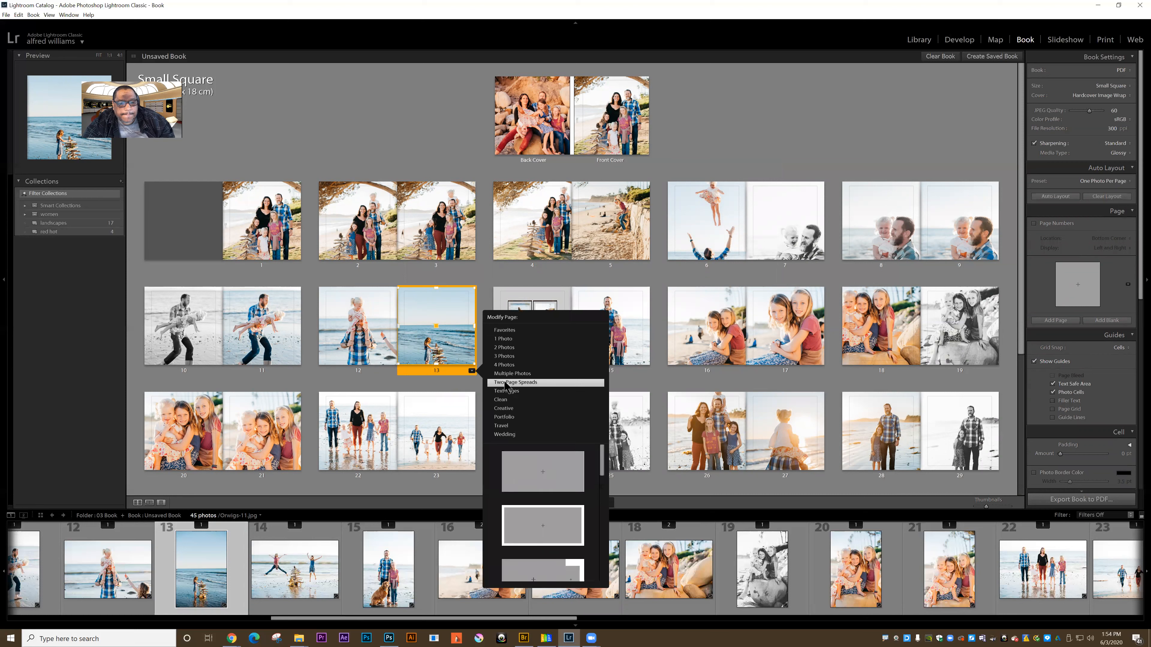
pyautogui.scroll(-3, 543, 507)
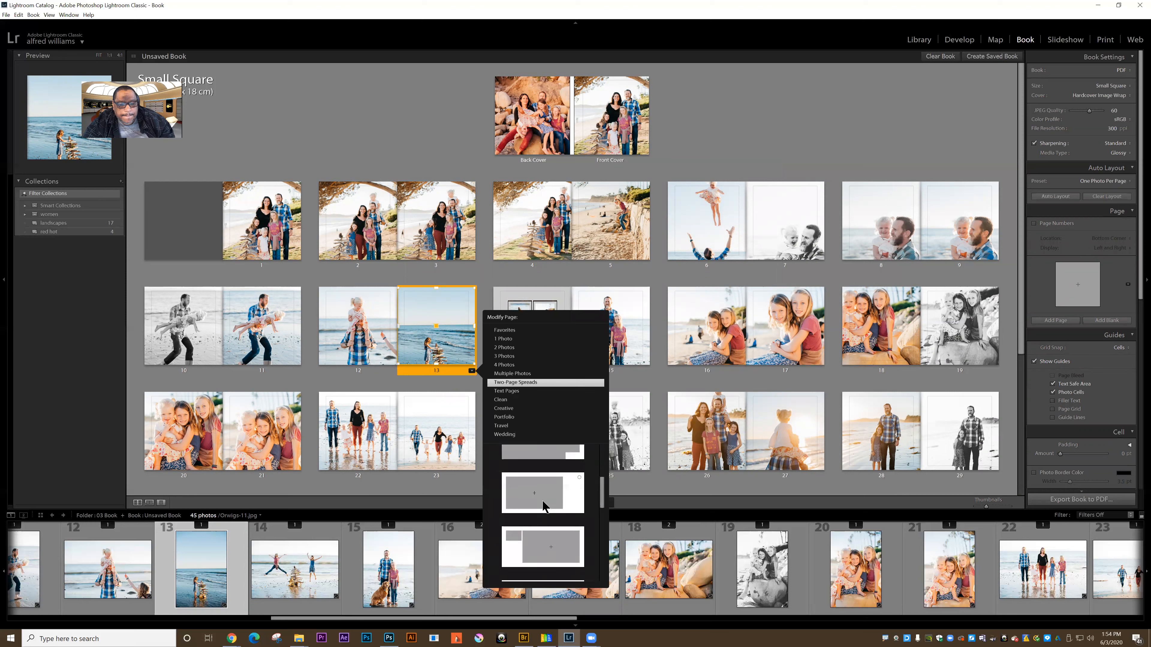
pyautogui.click(521, 366)
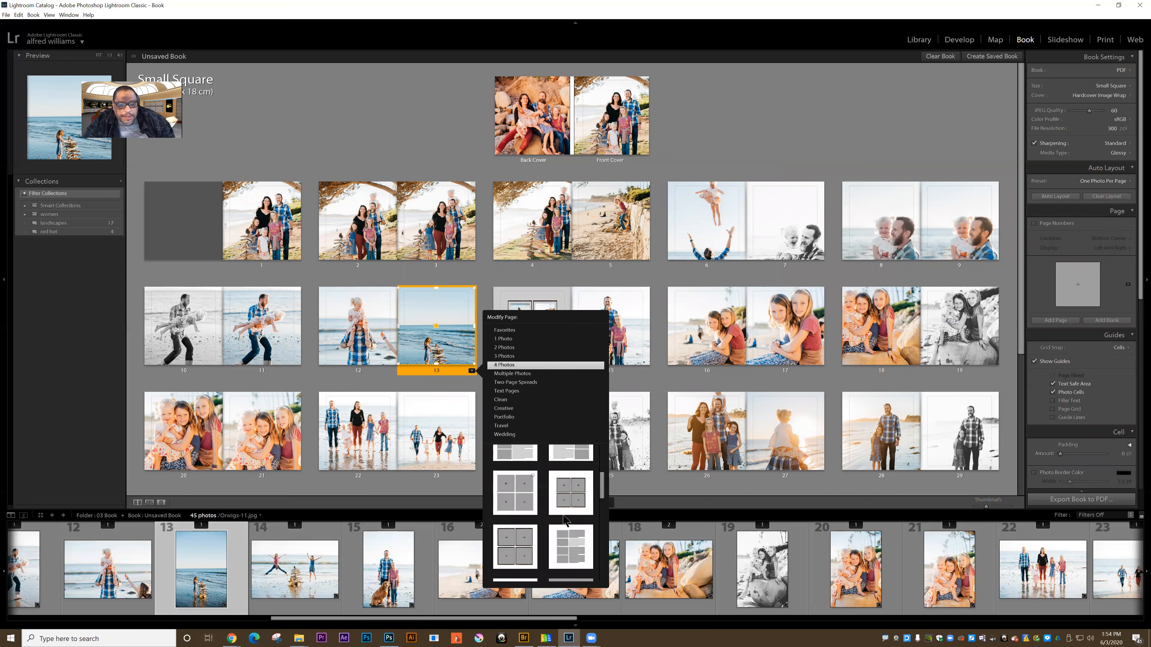
pyautogui.scroll(-1, 552, 517)
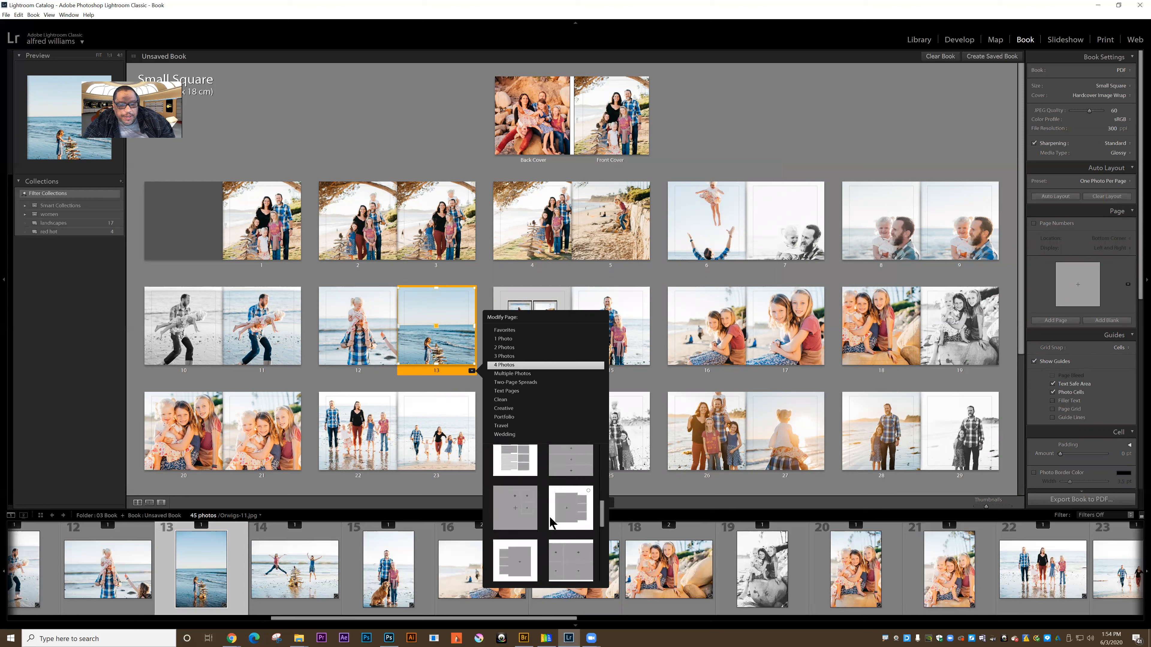
pyautogui.click(515, 513)
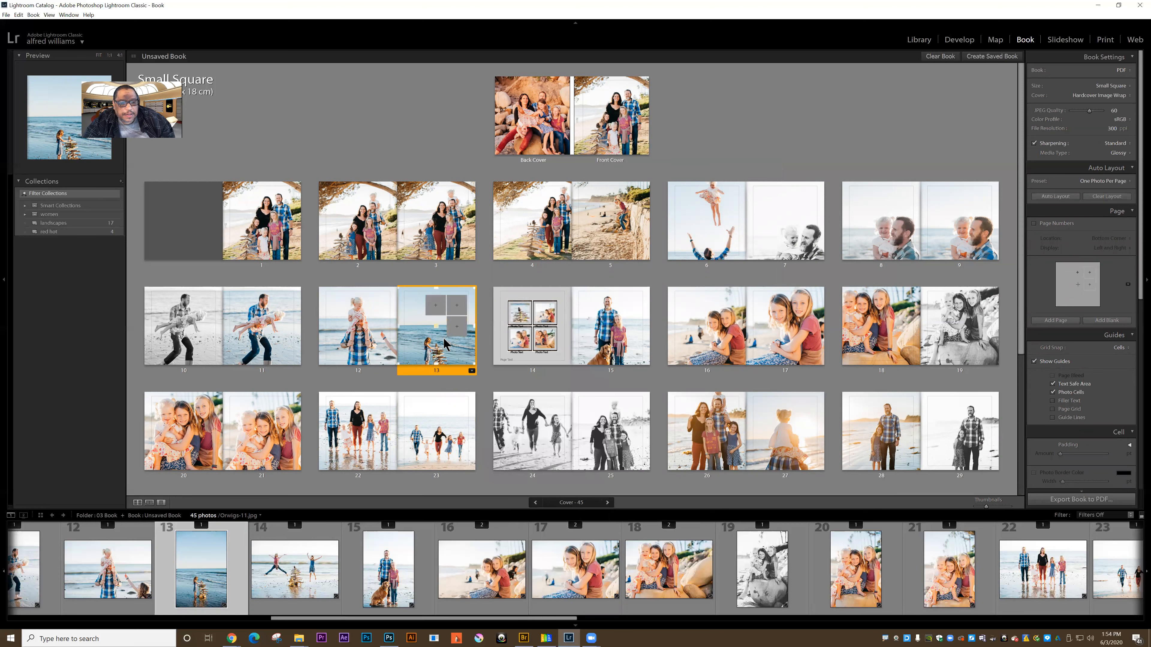
# - Fill the three inset cells on page 13, using photo 14 for the first cell and photo 15 for the other two
pyautogui.moveTo(319, 562); pyautogui.dragTo(434, 306)
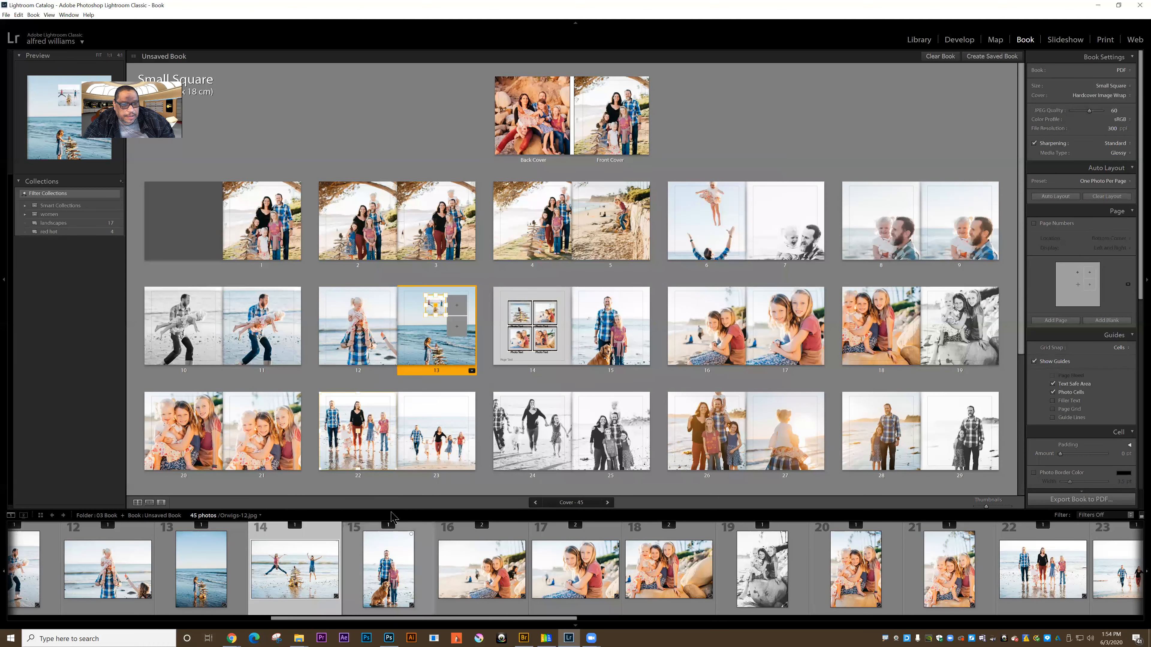
pyautogui.moveTo(388, 562); pyautogui.dragTo(458, 301)
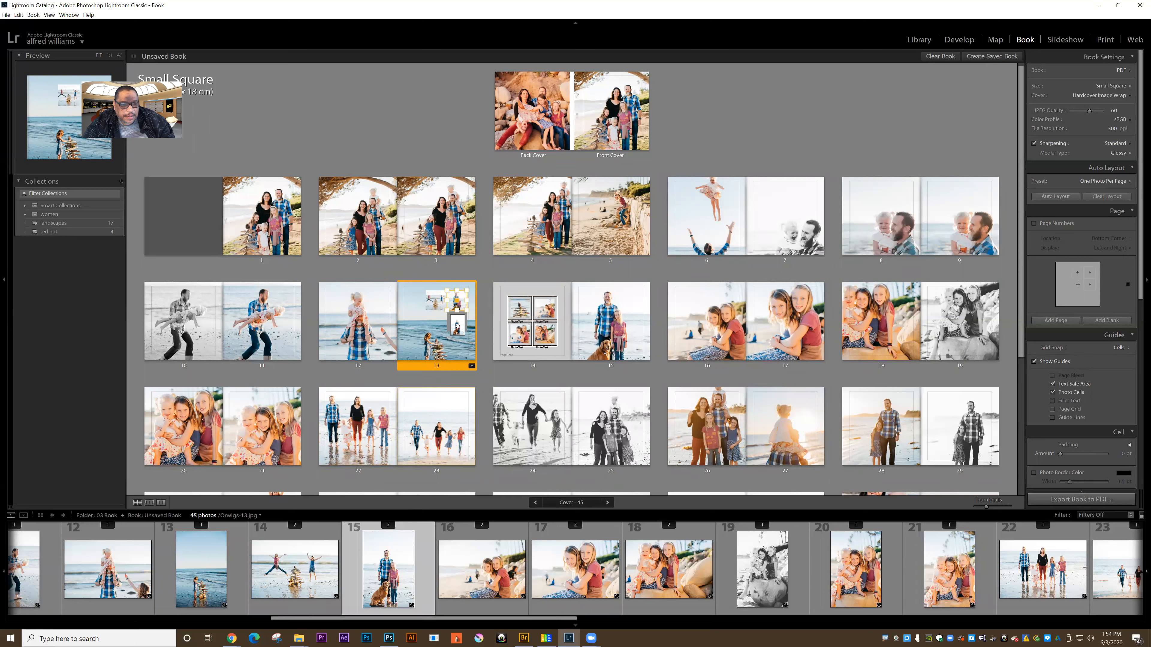
pyautogui.moveTo(458, 351); pyautogui.dragTo(457, 322)
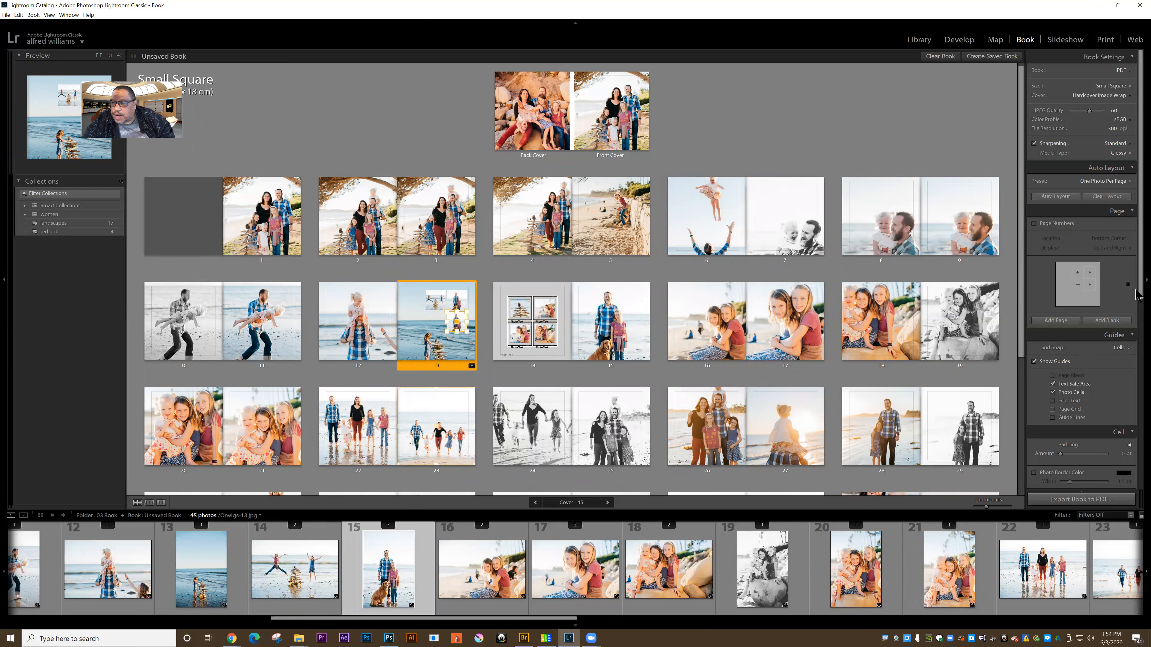
# - Export the book to PDF with the file name test in the adobe lightroom classic folder in Documents
pyautogui.moveTo(1141, 293); pyautogui.dragTo(1141, 498)
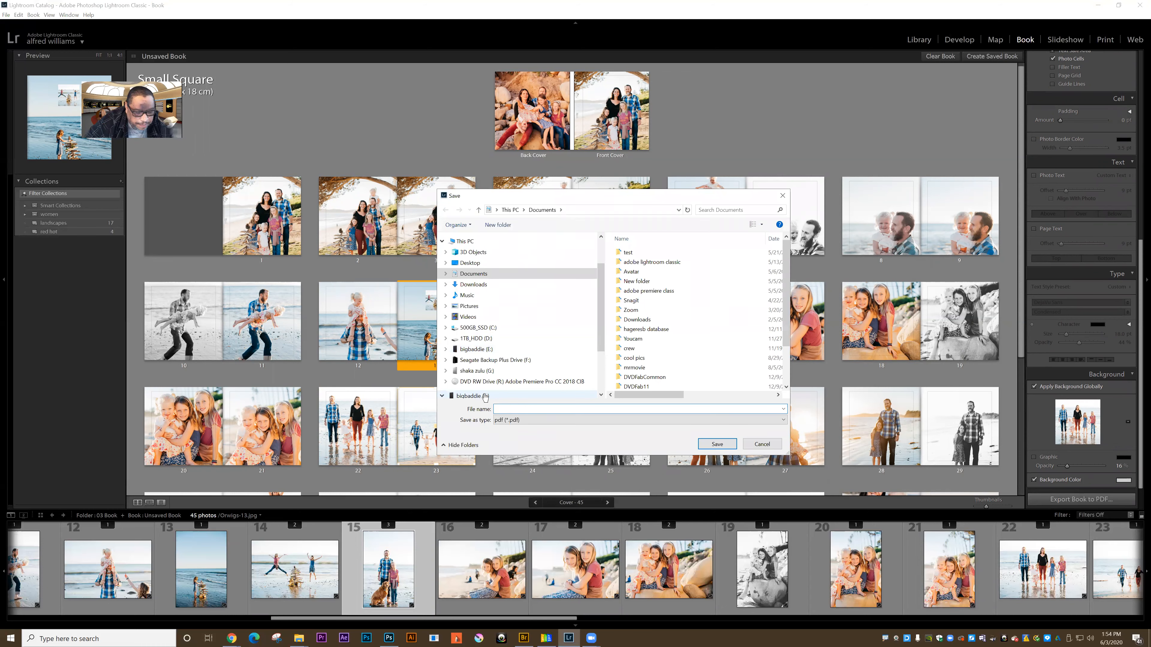
pyautogui.write('tes')
pyautogui.write('t')
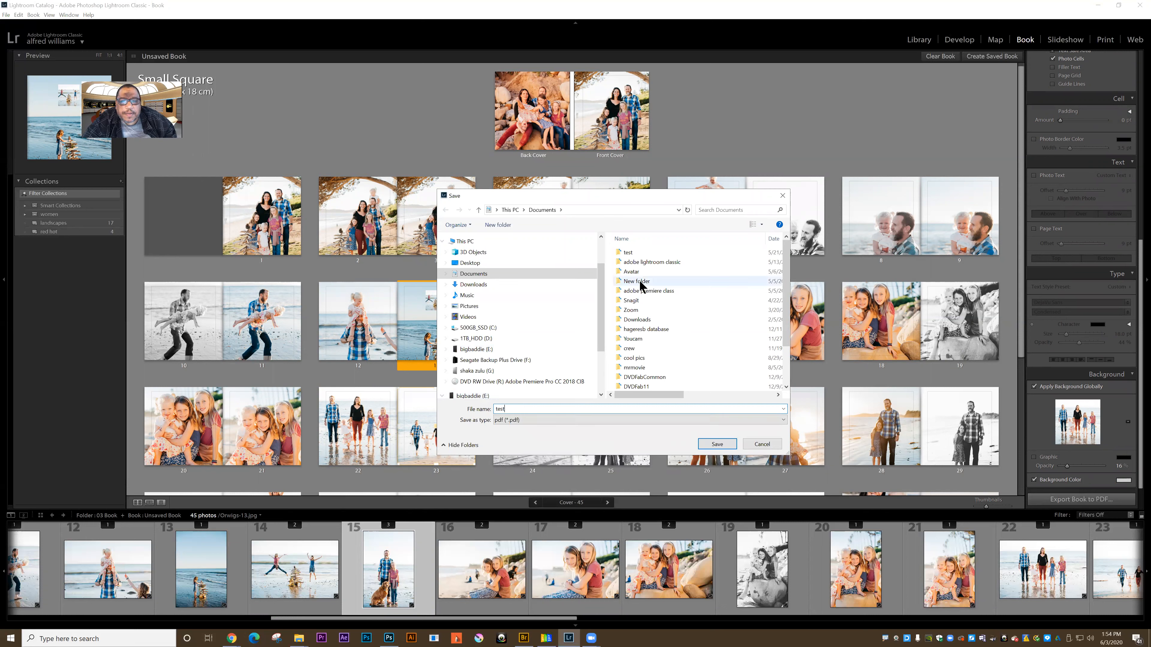
pyautogui.doubleClick(644, 262)
pyautogui.click(718, 446)
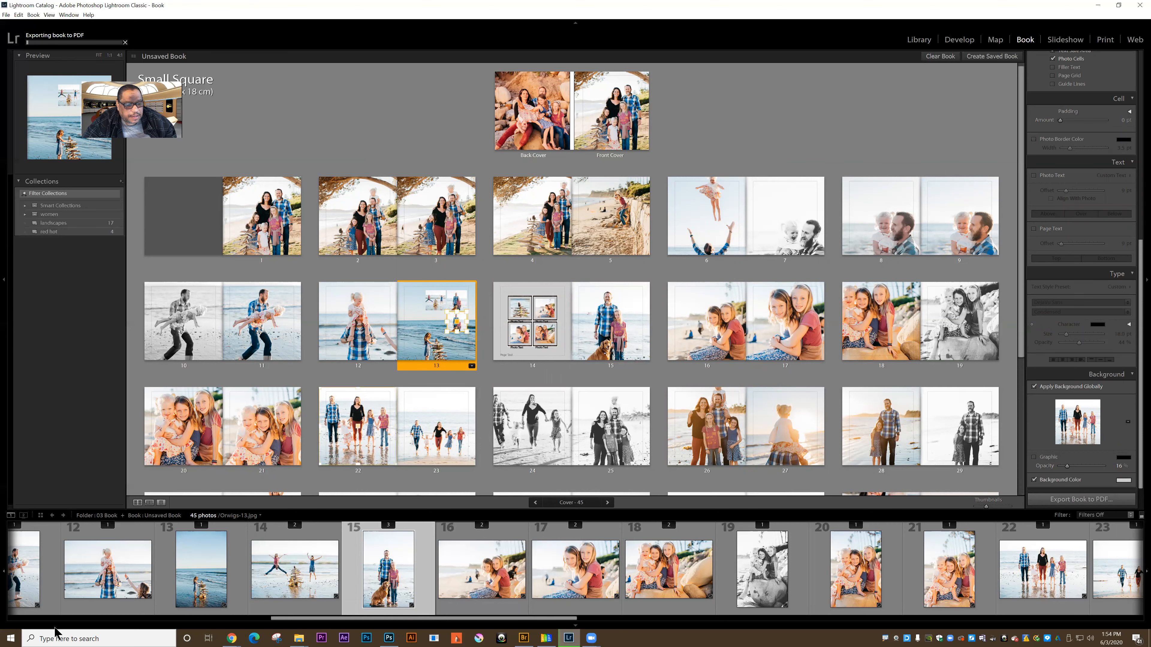
# - Switch to File Explorer and open test Cover.pdf from the adobe lightroom classic folder
pyautogui.click(295, 639)
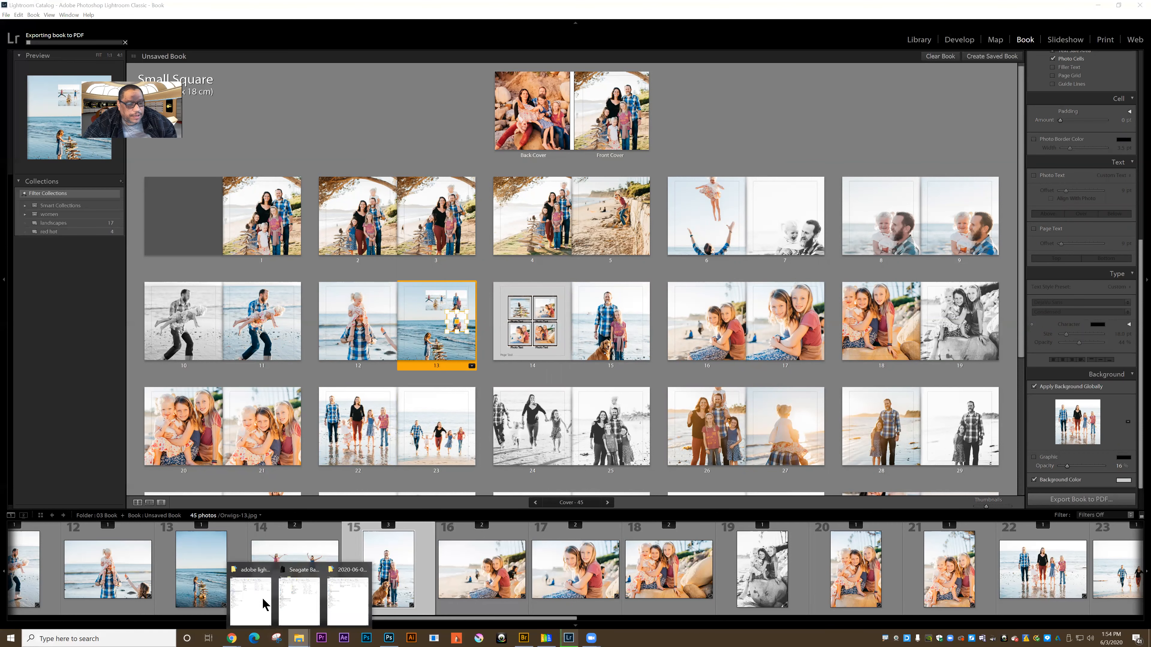
pyautogui.click(250, 598)
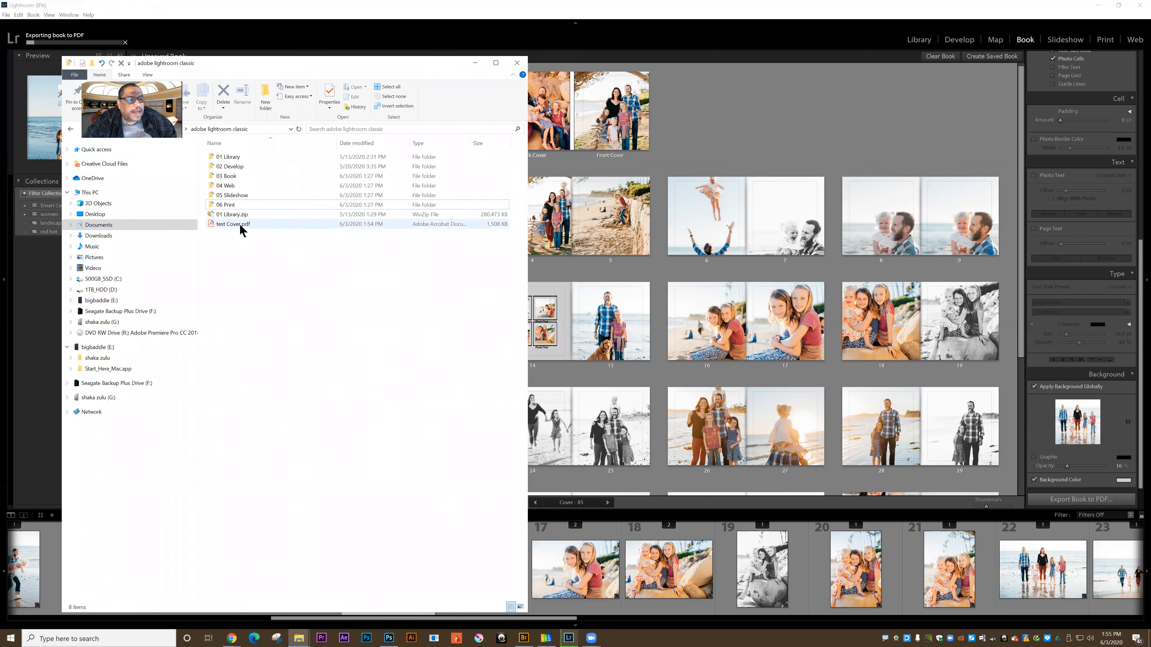
pyautogui.click(221, 224)
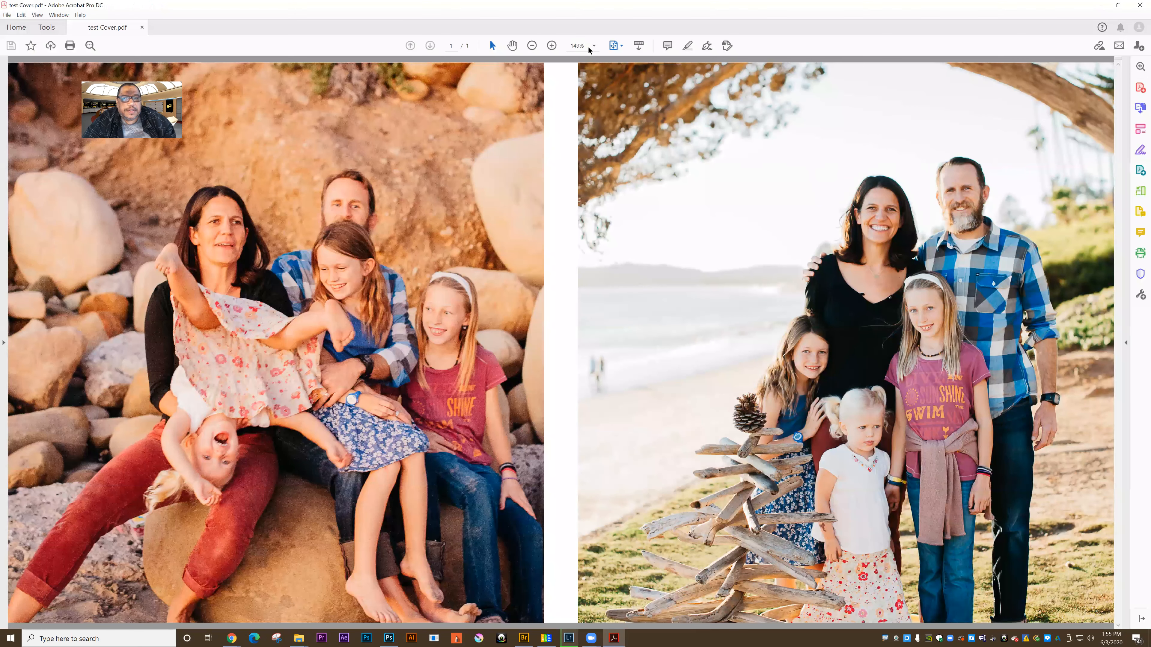
# - View the cover PDF at 50% zoom, then put it away, close the folder window and return to the book in Lightroom
pyautogui.click(595, 47)
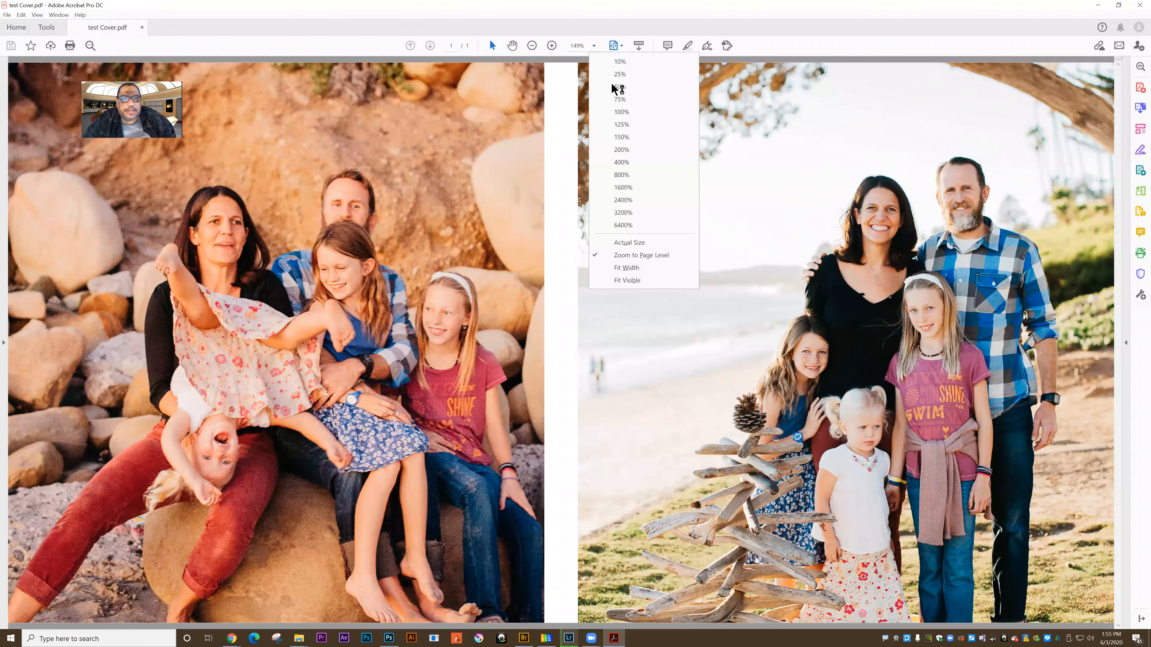
pyautogui.click(619, 86)
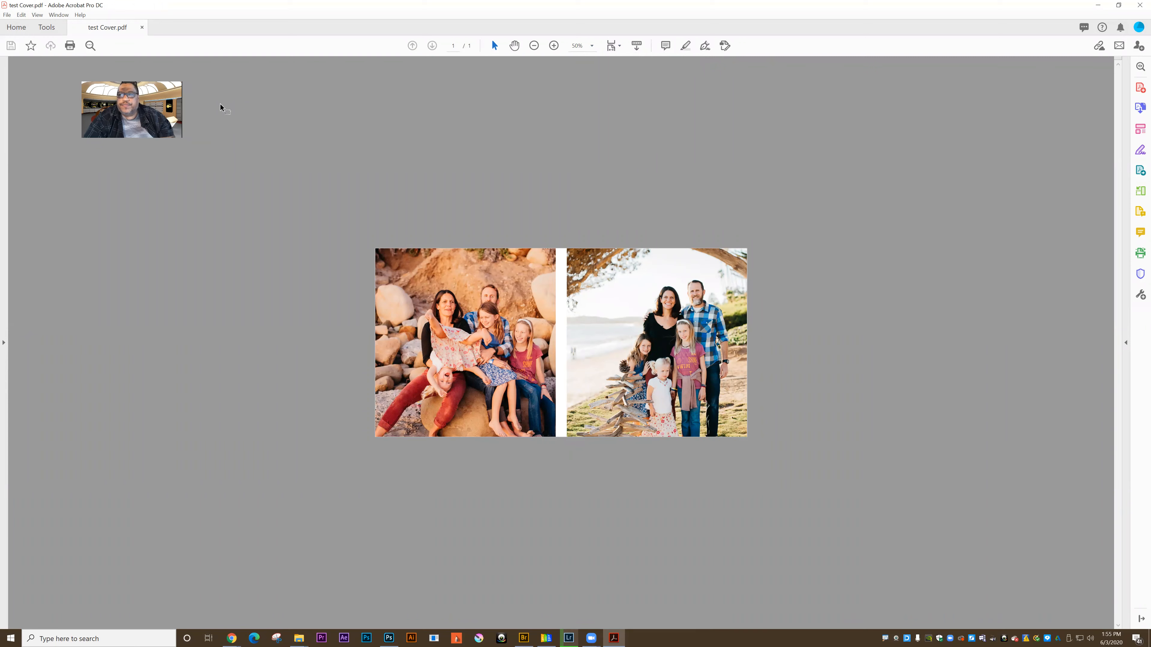
pyautogui.click(1098, 5)
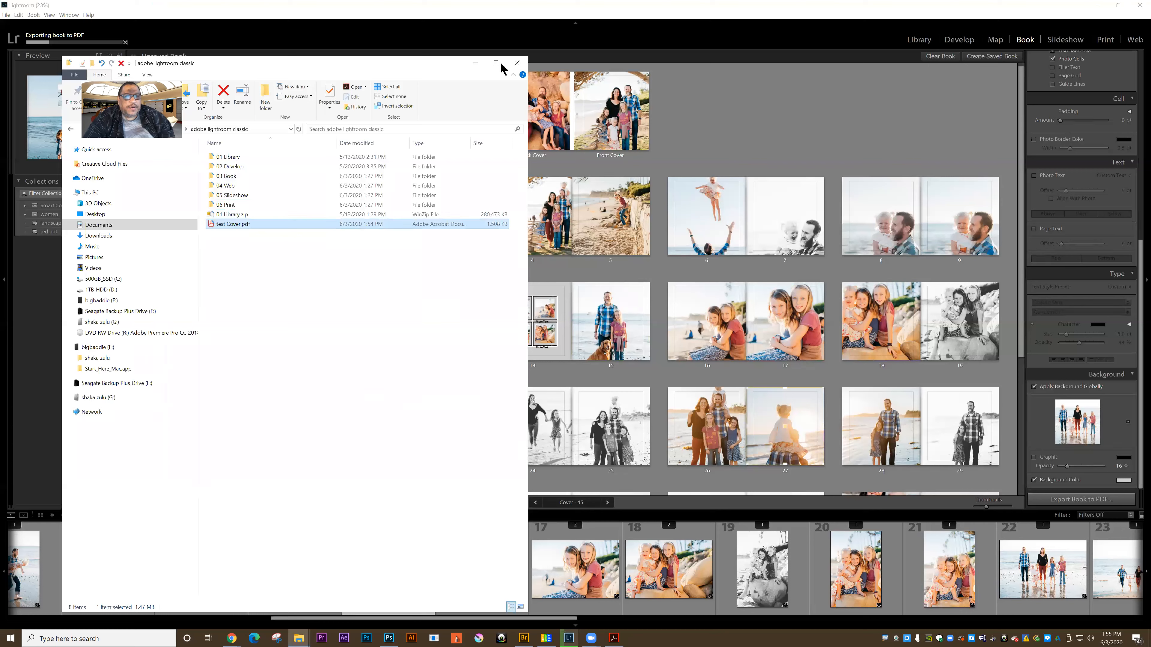
pyautogui.click(517, 63)
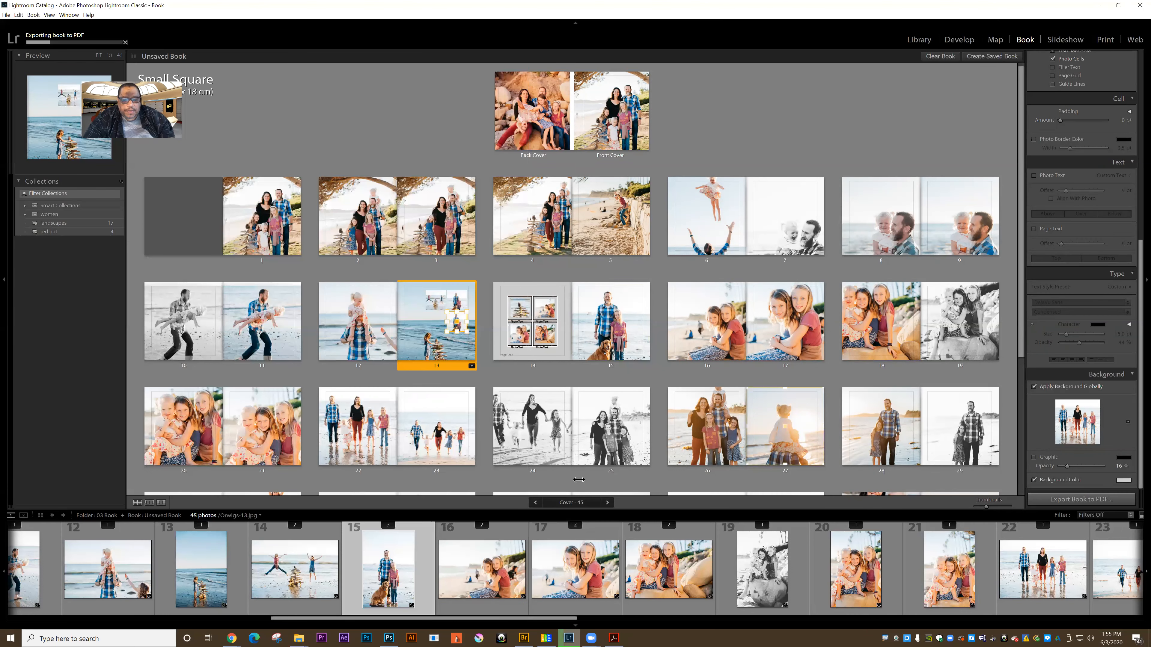